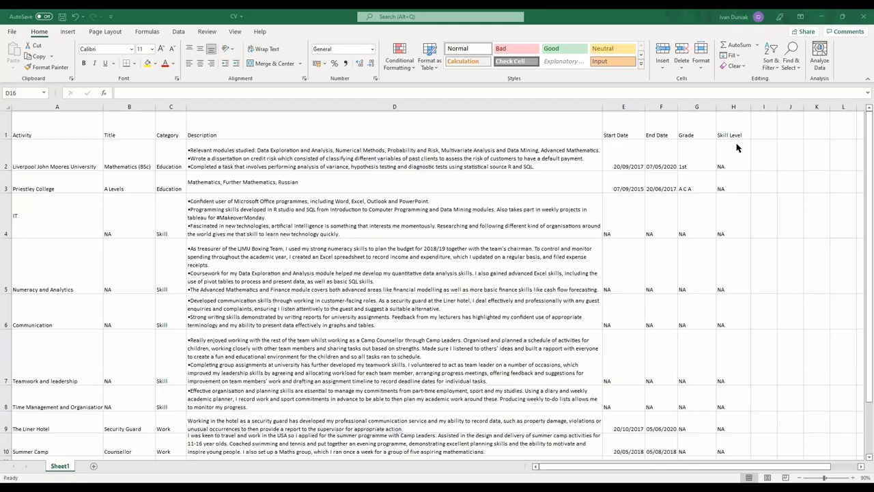
# Step: Look through the rows of the CV worksheet down to the software entries and their skill levels
pyautogui.scroll(-3, 736, 147)
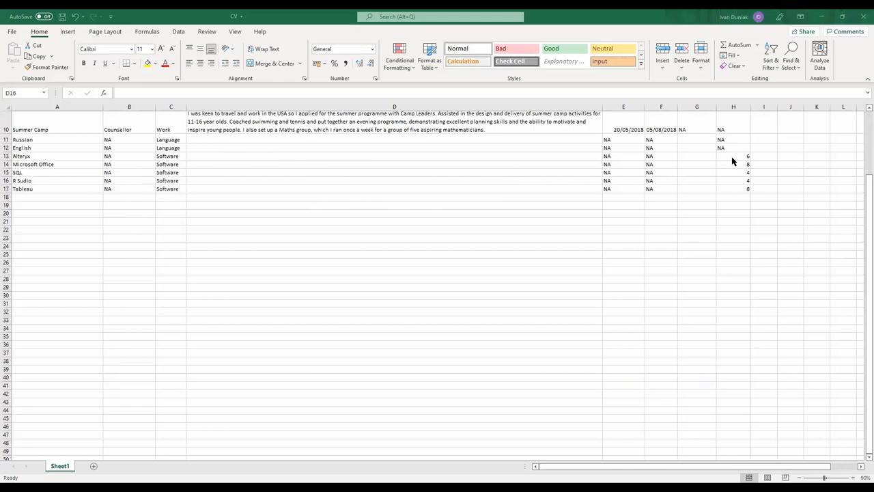
pyautogui.scroll(3, 732, 161)
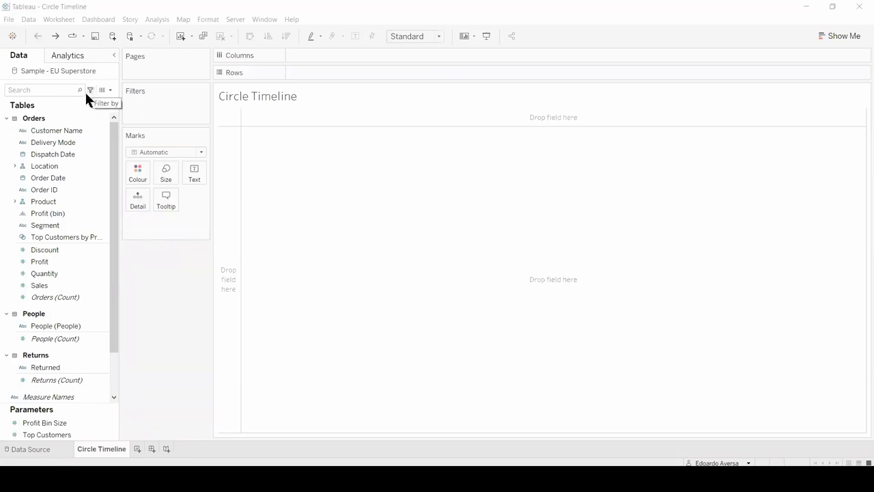
# Step: Place Order Date on Columns as a continuous MONTH(Order Date) field in the Circle Timeline sheet
pyautogui.moveTo(62, 177); pyautogui.dragTo(347, 54)
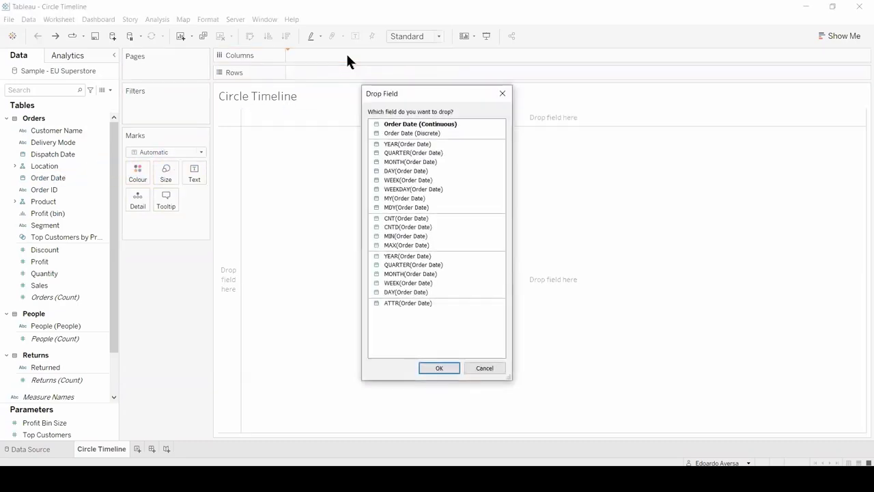
pyautogui.click(417, 274)
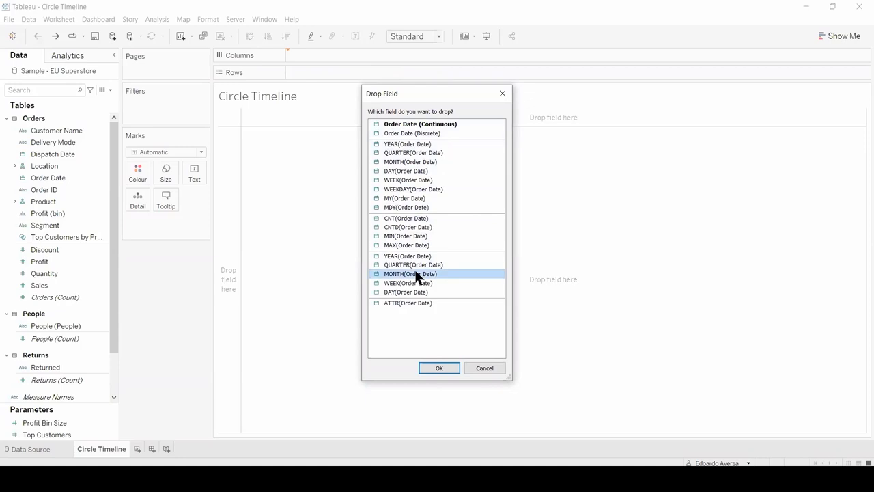
pyautogui.click(431, 367)
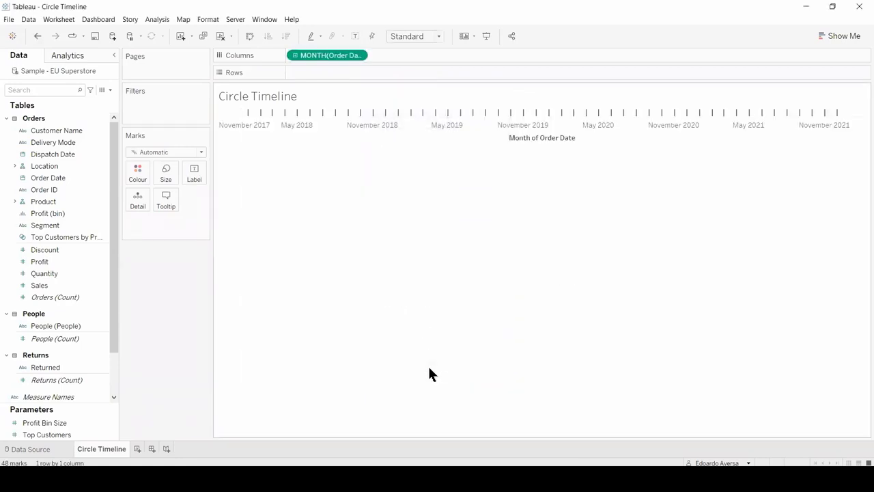
# Step: Add the ad hoc calculation AVG(0) to Rows
pyautogui.doubleClick(321, 73)
pyautogui.write('avg')
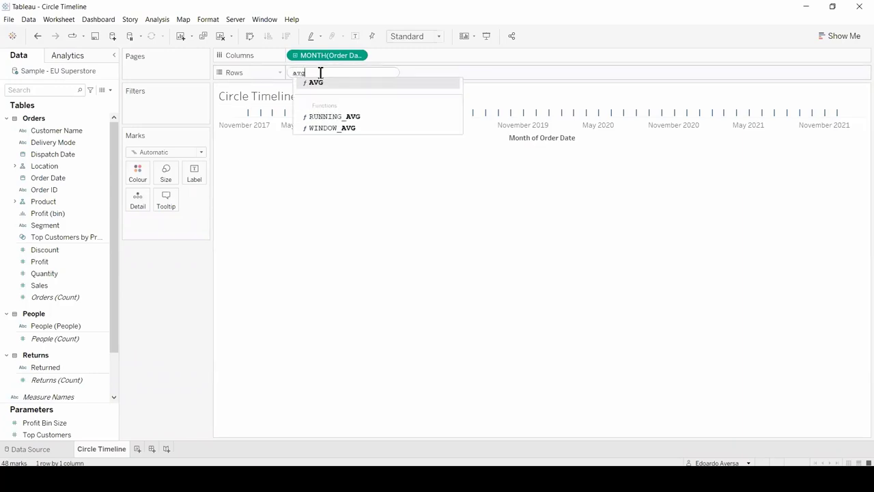
pyautogui.press('Return')
pyautogui.write('0')
pyautogui.press('Return')
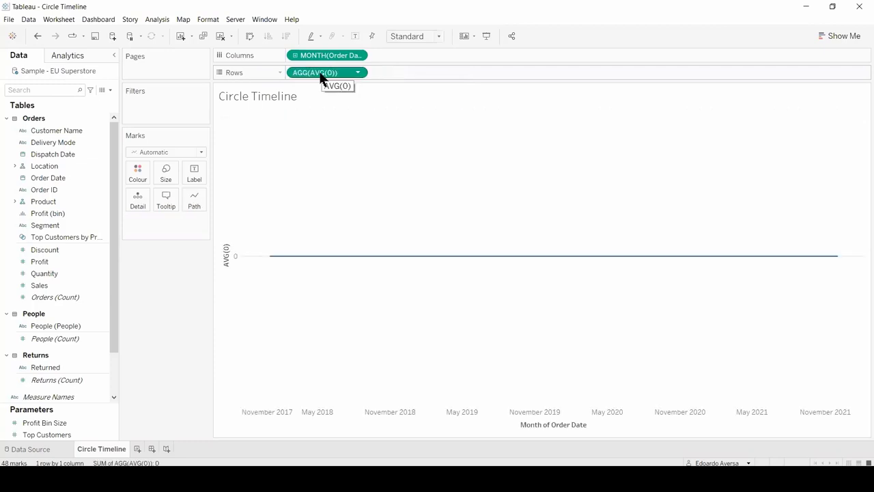
# Step: Size the marks by Sales and change the mark type to Circle
pyautogui.moveTo(64, 287); pyautogui.dragTo(164, 172)
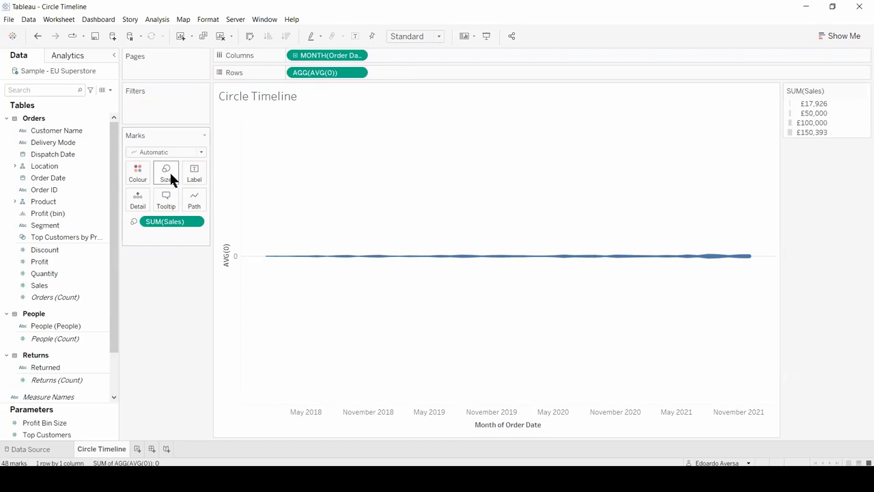
pyautogui.click(201, 153)
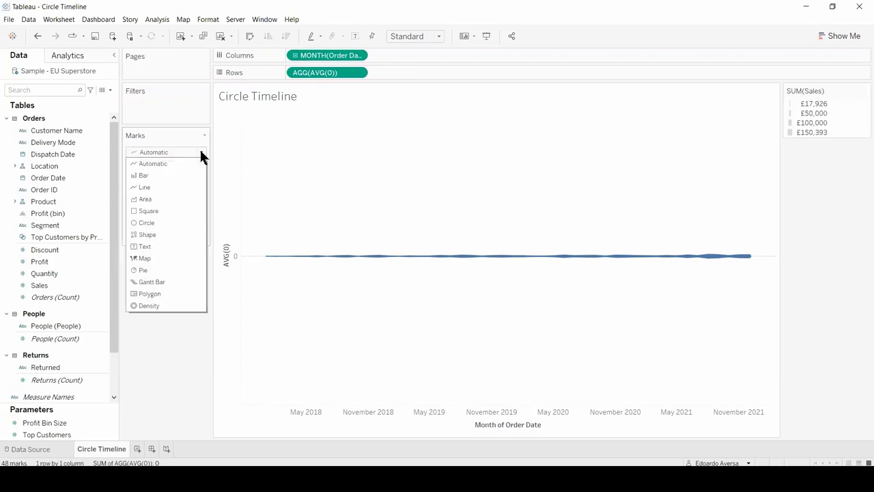
pyautogui.click(180, 223)
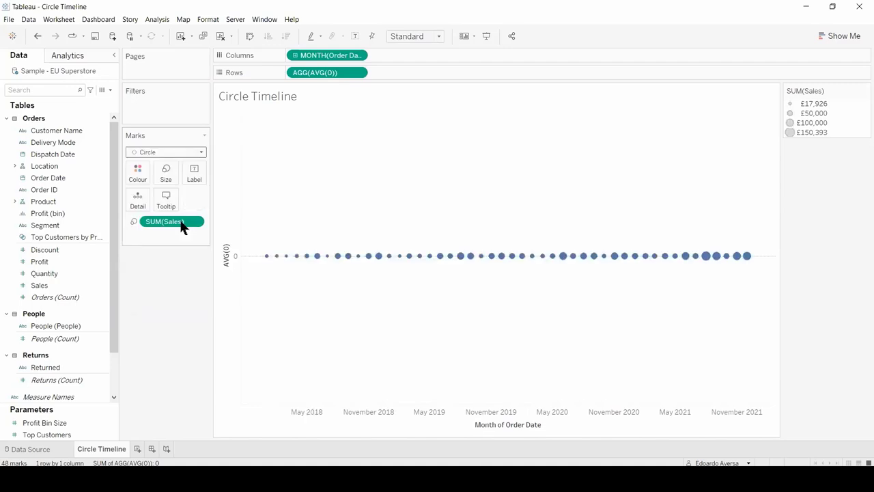
# Step: Hide the AVG(0) axis header and exclude the AVG(0) field from the tooltip
pyautogui.click(228, 260)
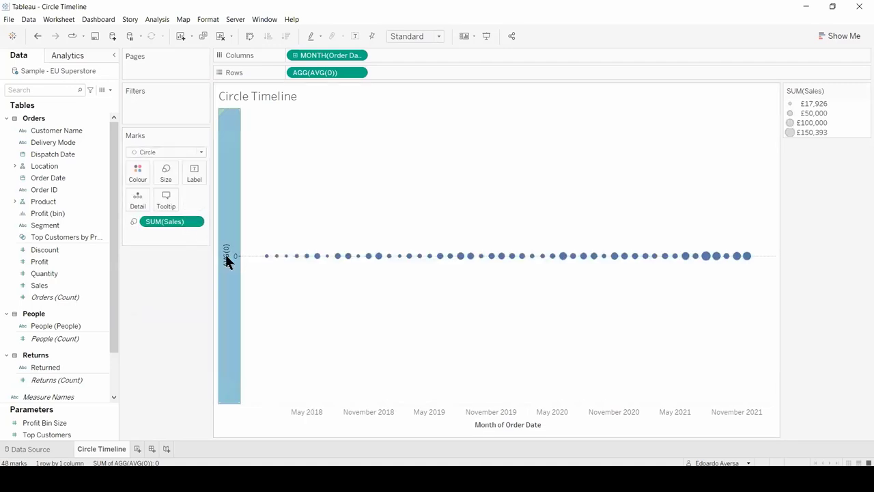
pyautogui.rightClick(227, 261)
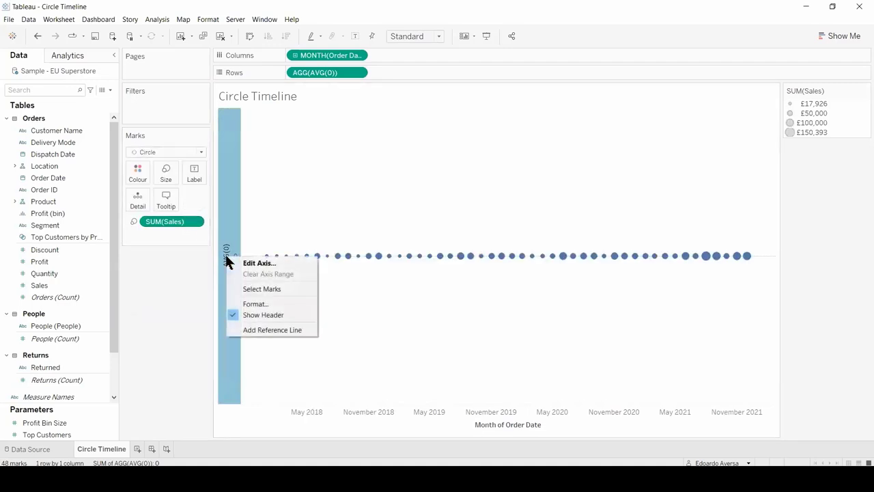
pyautogui.click(255, 315)
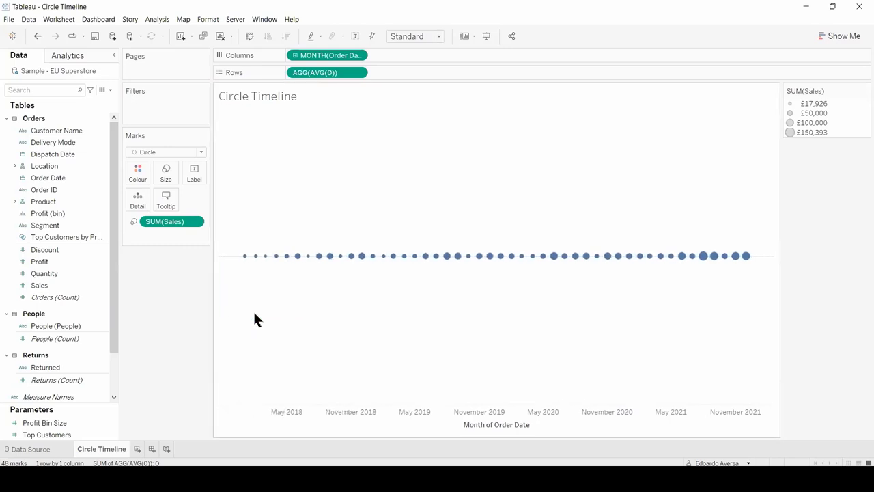
pyautogui.click(358, 73)
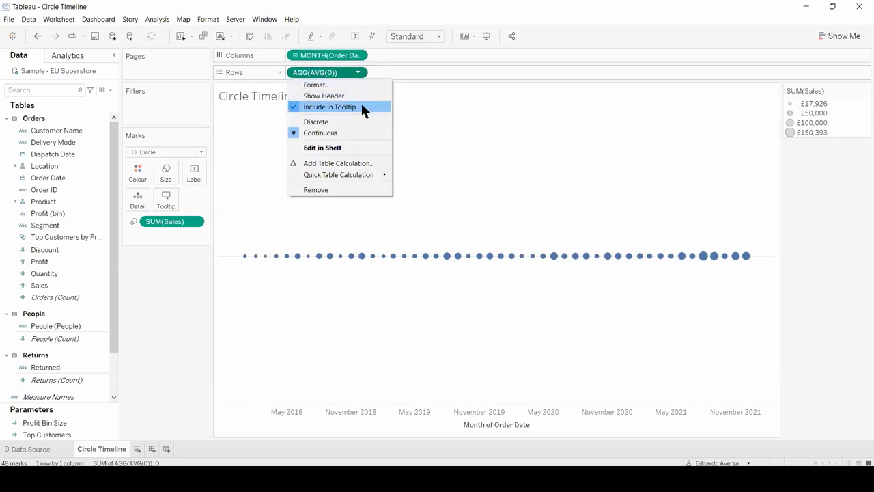
pyautogui.click(362, 108)
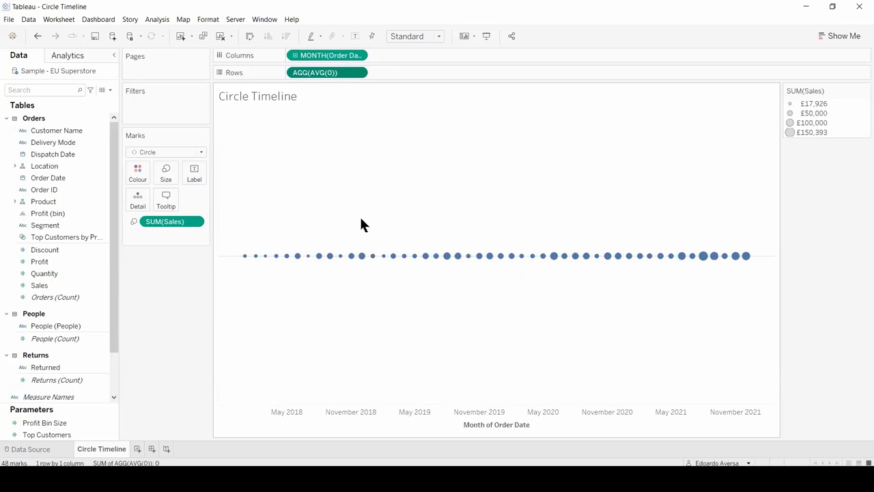
# Step: Enlarge the timeline circles slightly
pyautogui.click(169, 171)
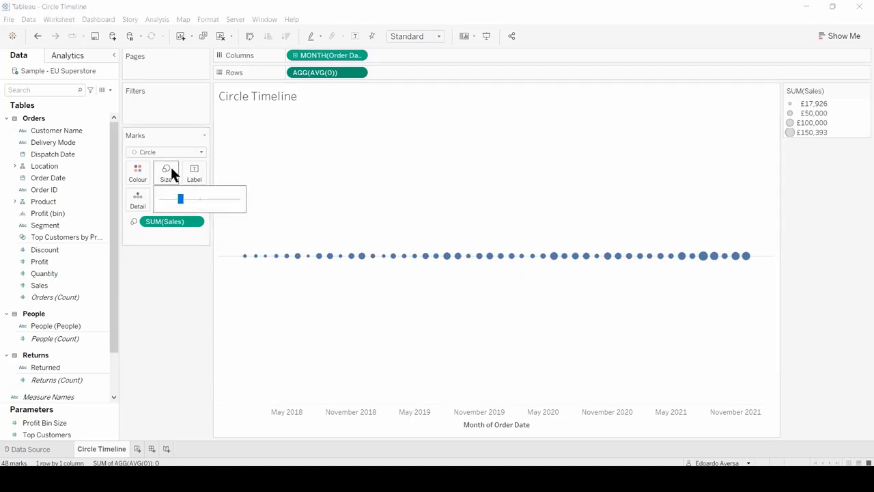
pyautogui.moveTo(189, 196); pyautogui.dragTo(193, 197)
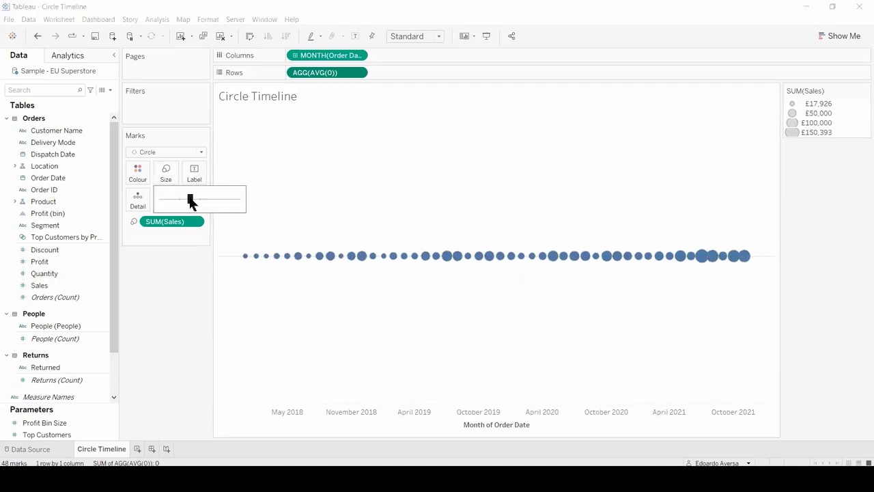
# Step: Set the circles' opacity to 86% and their border to None
pyautogui.click(139, 173)
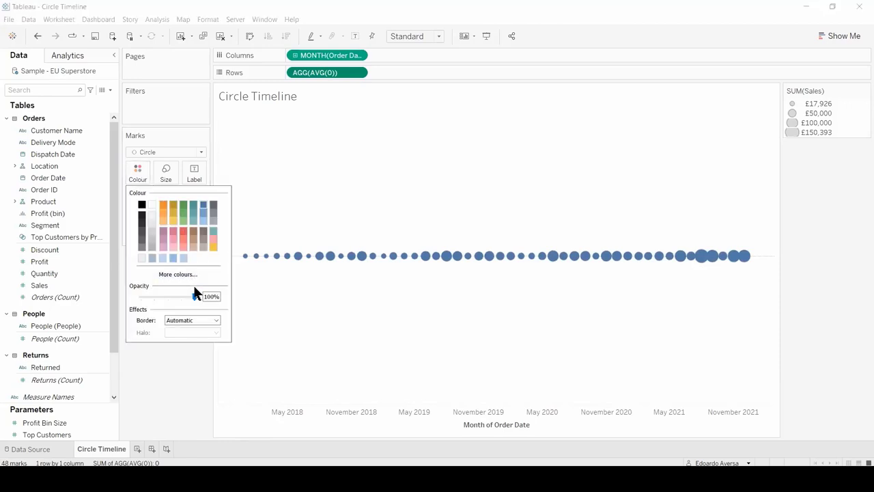
pyautogui.moveTo(189, 296); pyautogui.dragTo(186, 296)
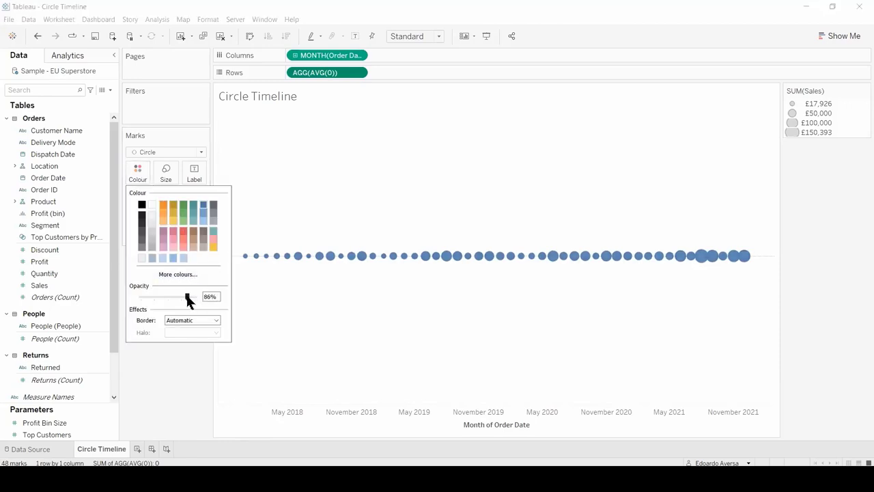
pyautogui.click(196, 320)
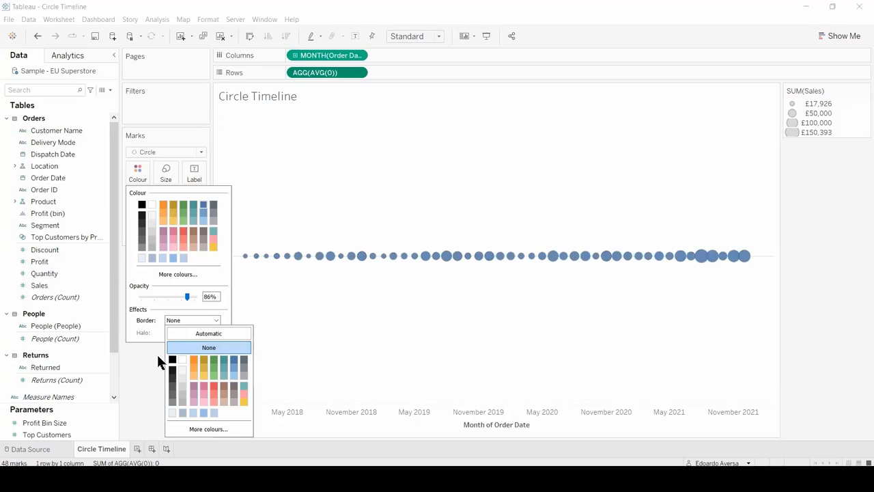
pyautogui.click(156, 353)
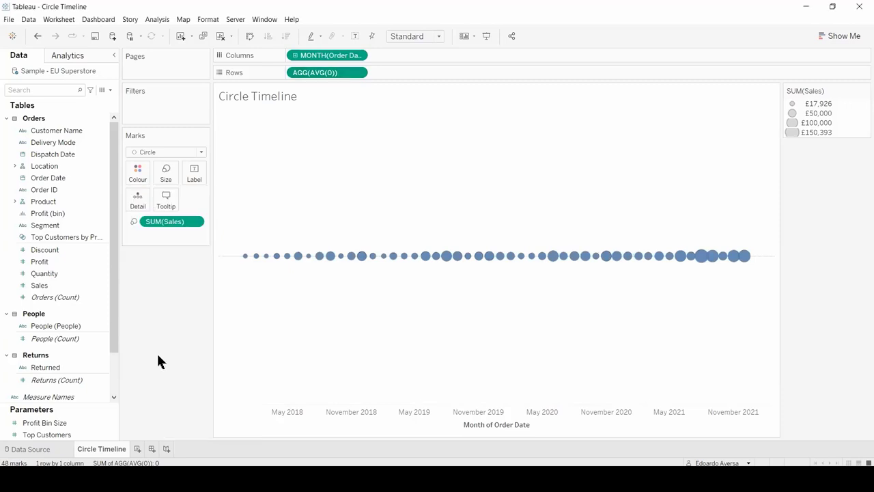
# Step: Colour the circles by Profit and split the timeline into separate rows by product Category
pyautogui.click(60, 259)
pyautogui.moveTo(68, 268)
pyautogui.mouseDown()
pyautogui.moveTo(108, 268)
pyautogui.moveTo(142, 178)
pyautogui.mouseUp()
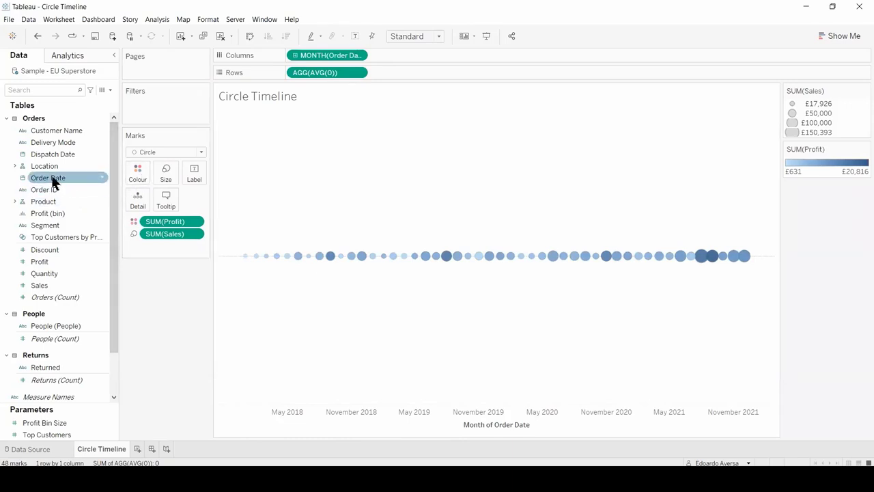
pyautogui.click(15, 202)
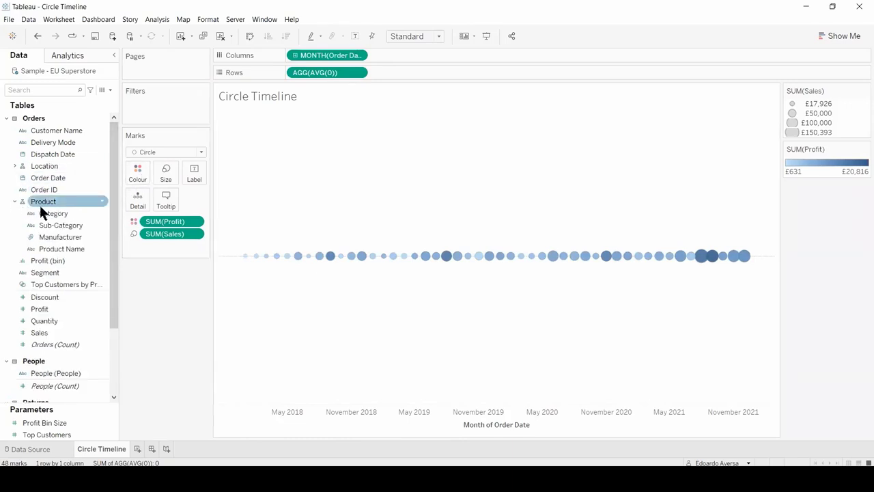
pyautogui.moveTo(54, 215); pyautogui.dragTo(220, 216)
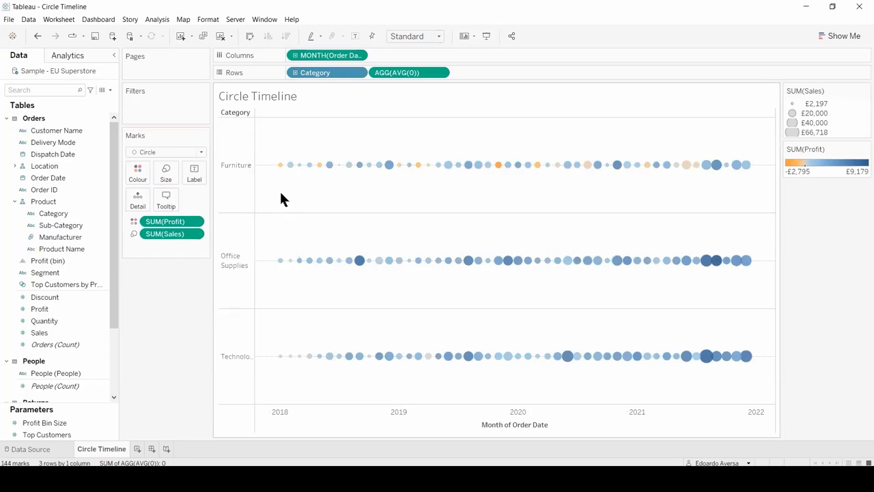
# Step: Format the sheet's zero lines as a thicker, dark solid line running through the circles
pyautogui.rightClick(262, 170)
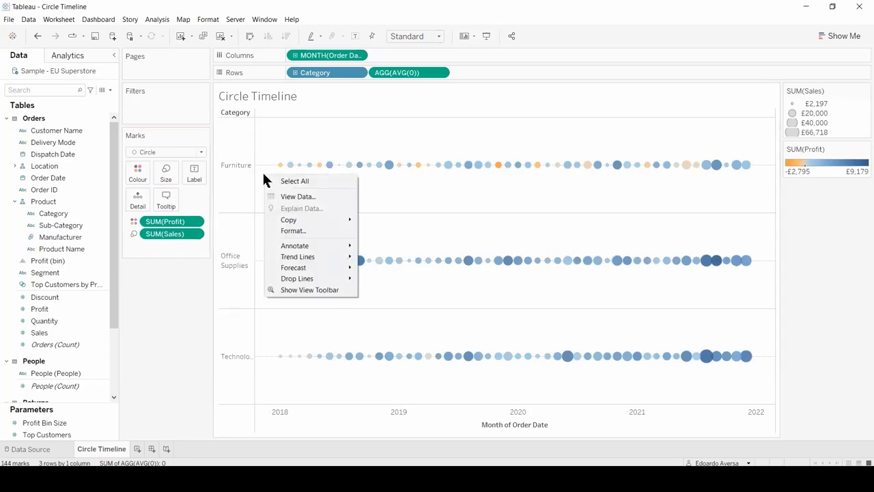
pyautogui.click(300, 231)
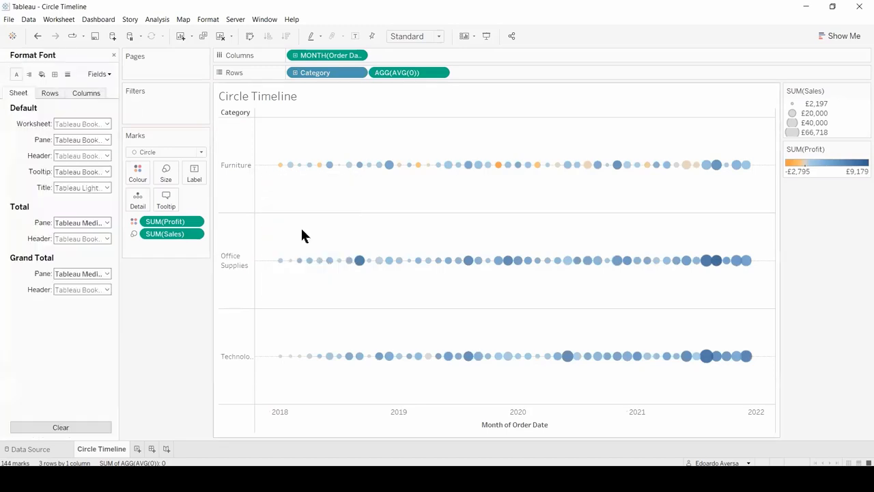
pyautogui.click(67, 73)
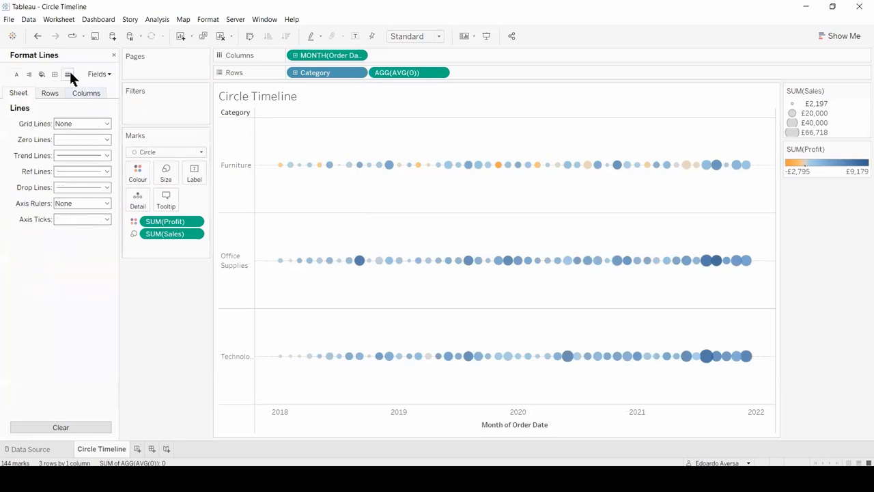
pyautogui.click(107, 139)
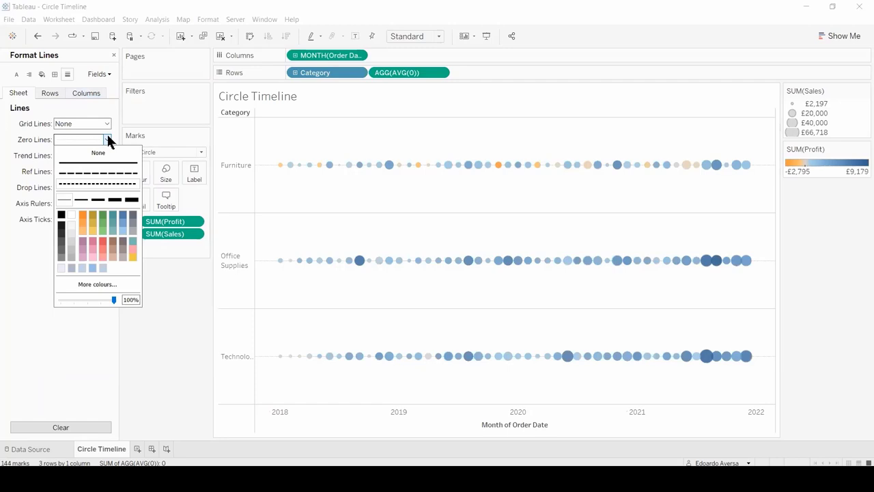
pyautogui.click(101, 202)
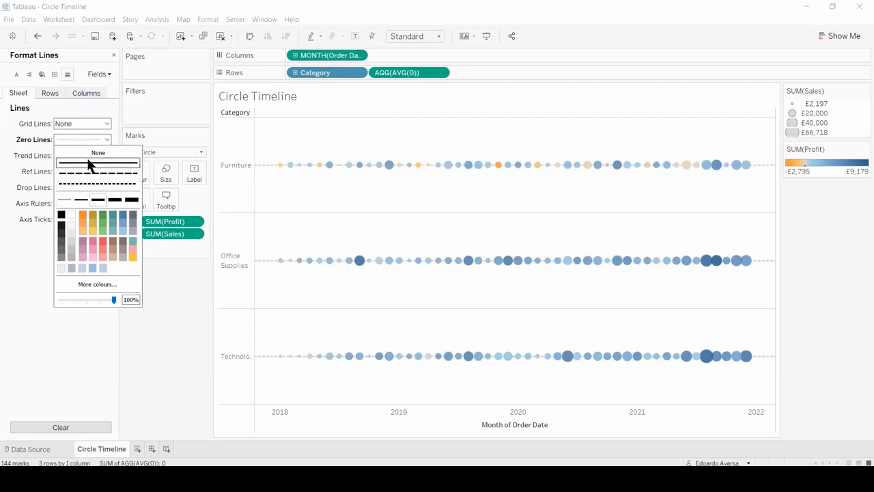
pyautogui.click(63, 235)
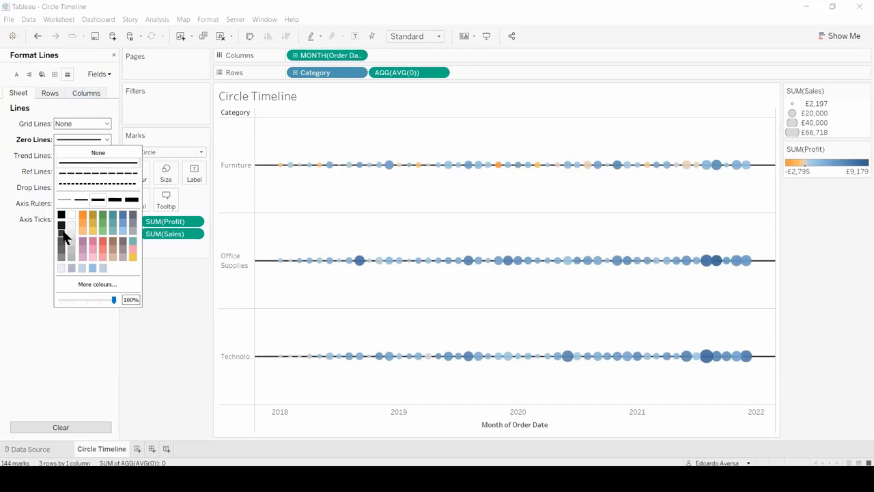
pyautogui.click(102, 239)
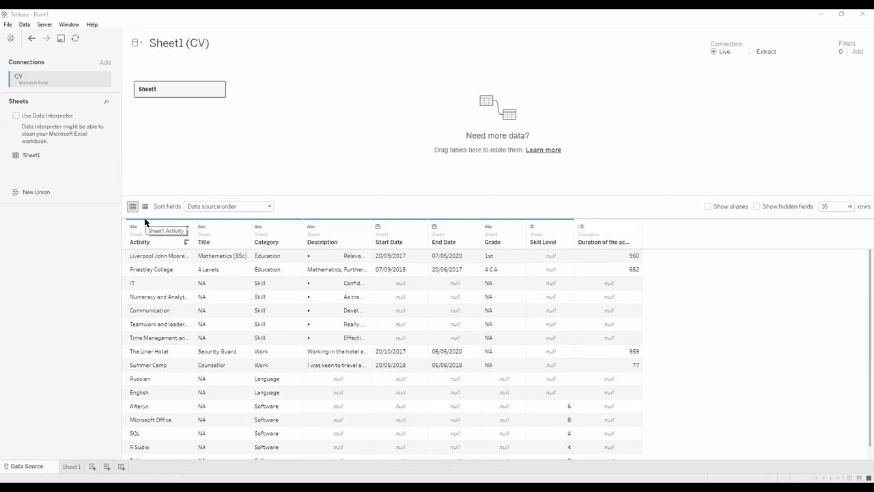
# Step: Open Sheet 1 of the CV workbook and list the Activity field on Rows
pyautogui.click(71, 466)
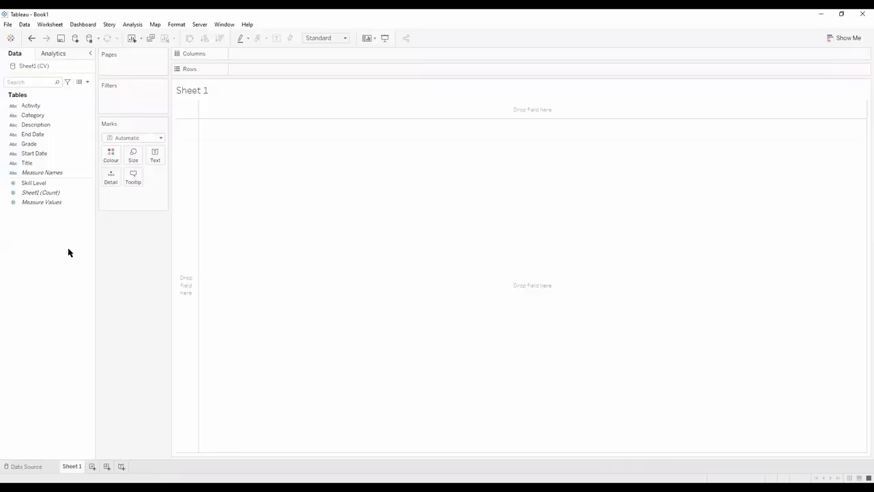
pyautogui.moveTo(38, 107); pyautogui.dragTo(247, 76)
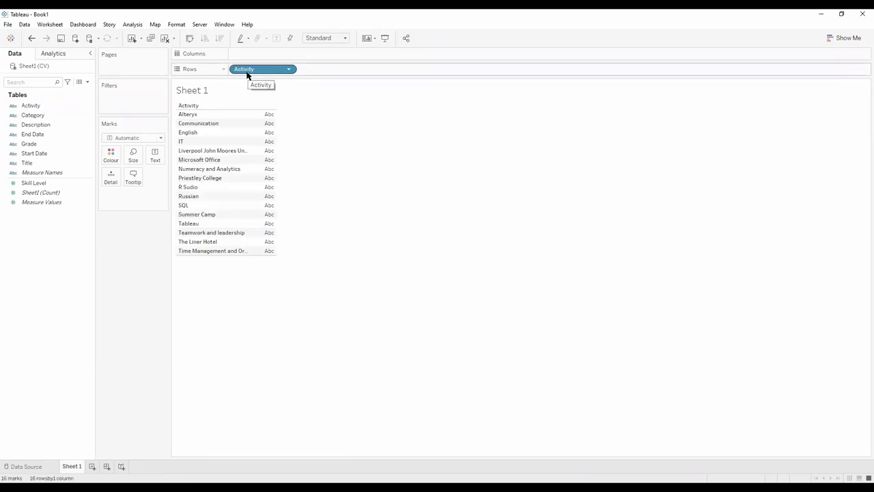
# Step: Filter the sheet by Category to keep only Software
pyautogui.click(48, 115)
pyautogui.moveTo(50, 116); pyautogui.dragTo(129, 104)
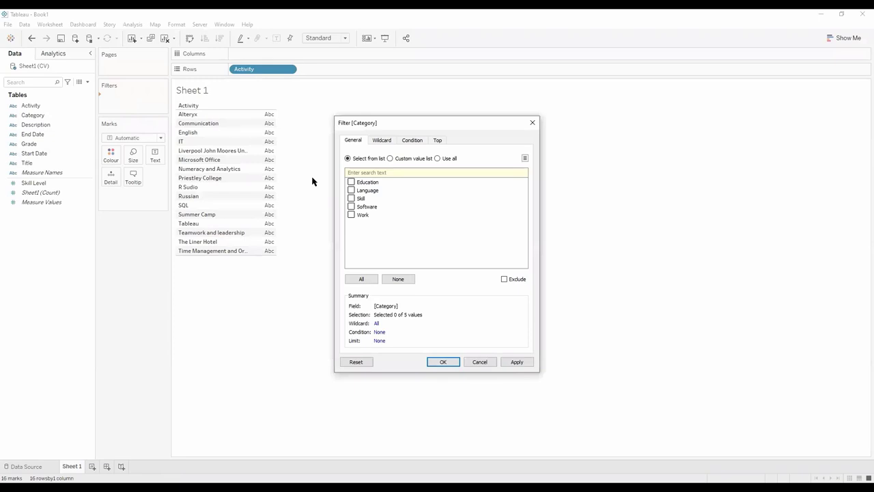
pyautogui.click(352, 206)
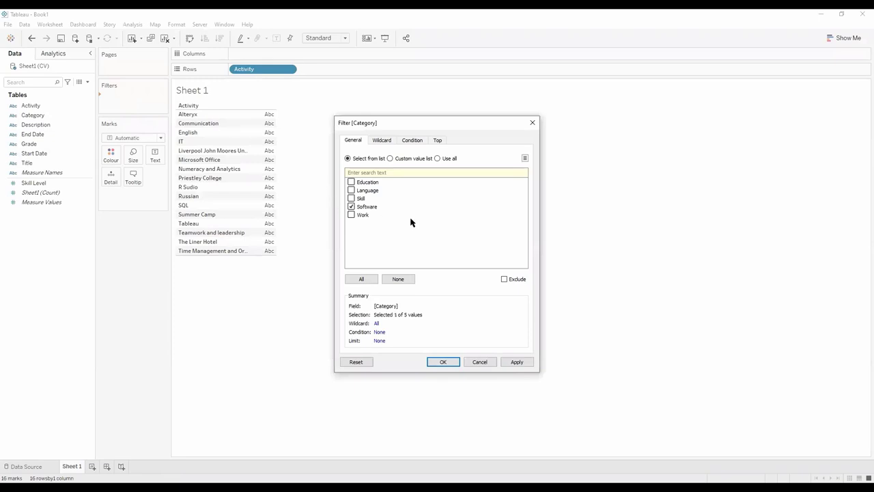
pyautogui.click(442, 363)
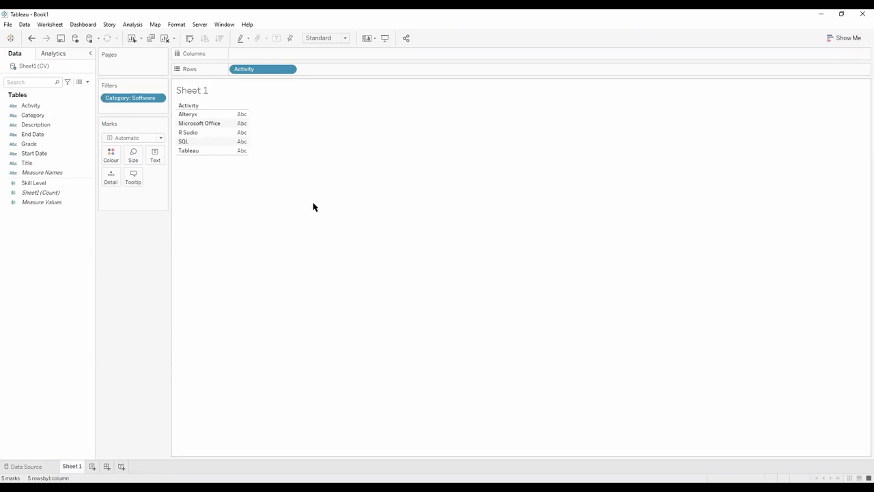
# Step: Plot Skill Level on Columns as horizontal bars per activity and fit the chart to Entire View
pyautogui.click(82, 183)
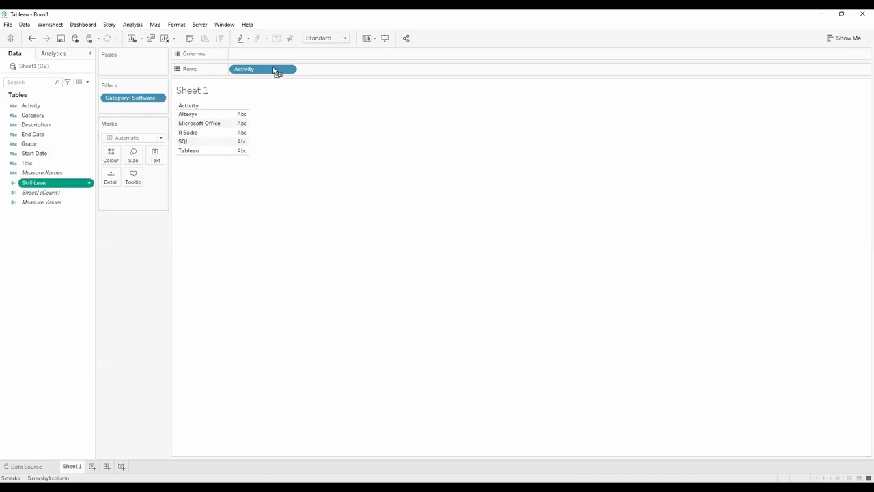
pyautogui.moveTo(258, 61); pyautogui.dragTo(260, 58)
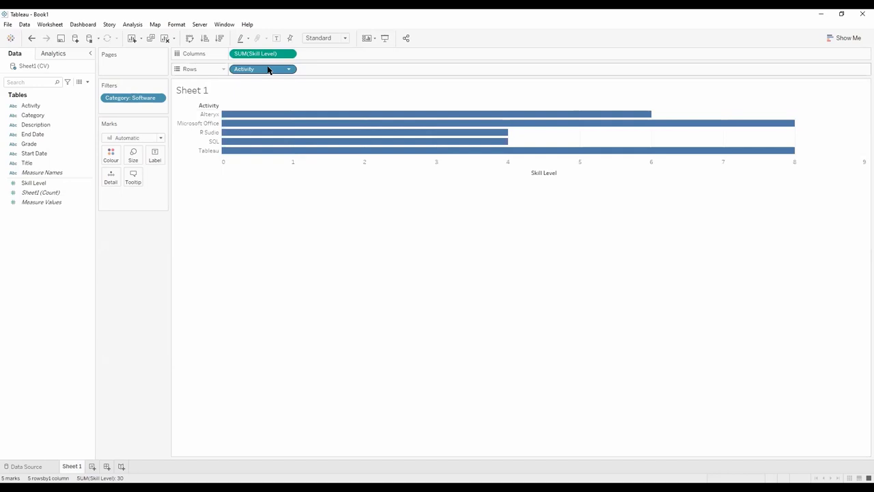
pyautogui.click(333, 38)
pyautogui.click(325, 71)
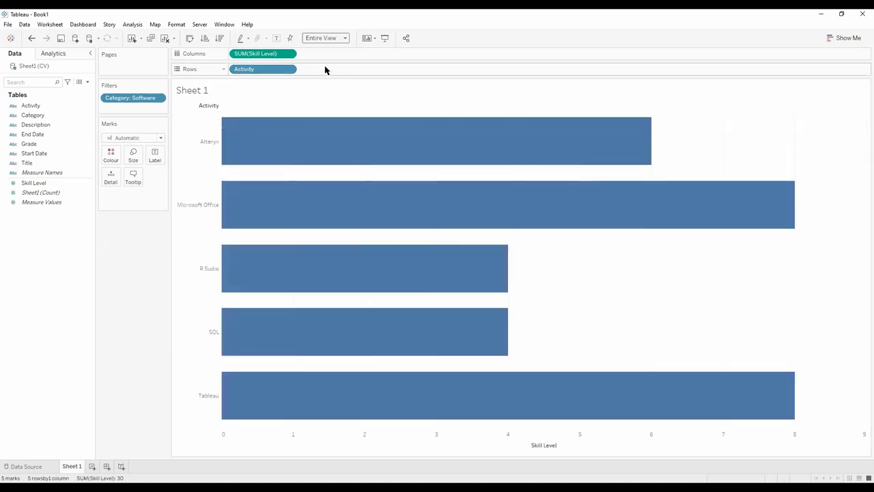
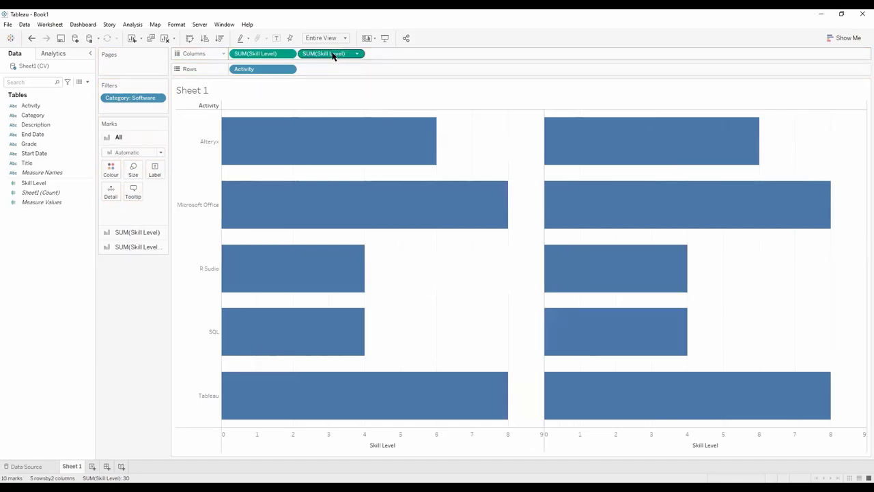
# Step: Set the first Skill Level marks to Bar and the duplicate's marks to Circle, and combine both on a dual axis
pyautogui.click(137, 232)
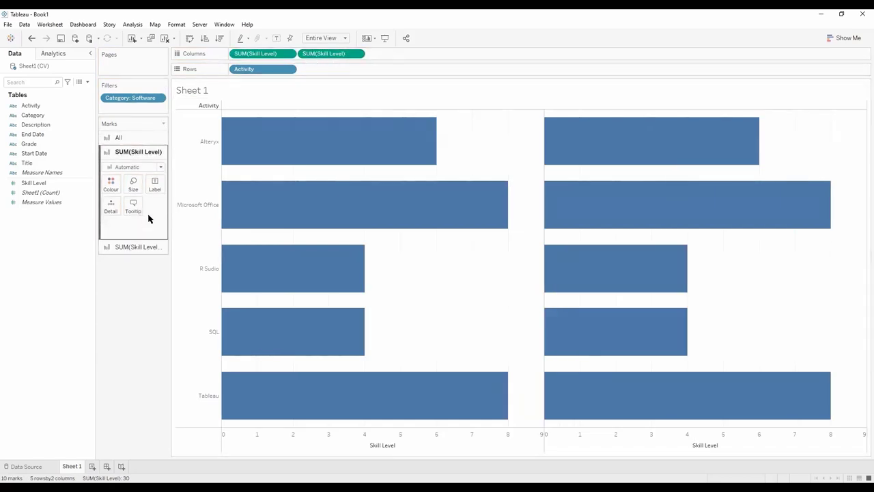
pyautogui.click(148, 171)
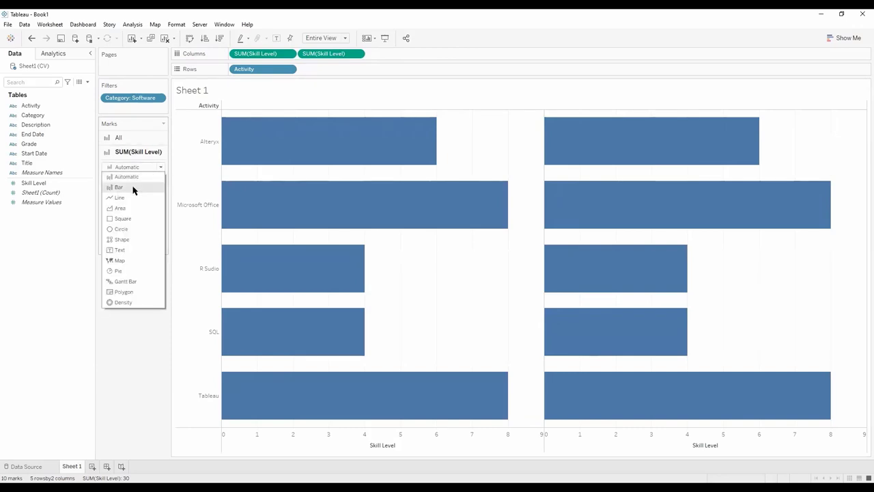
pyautogui.click(133, 189)
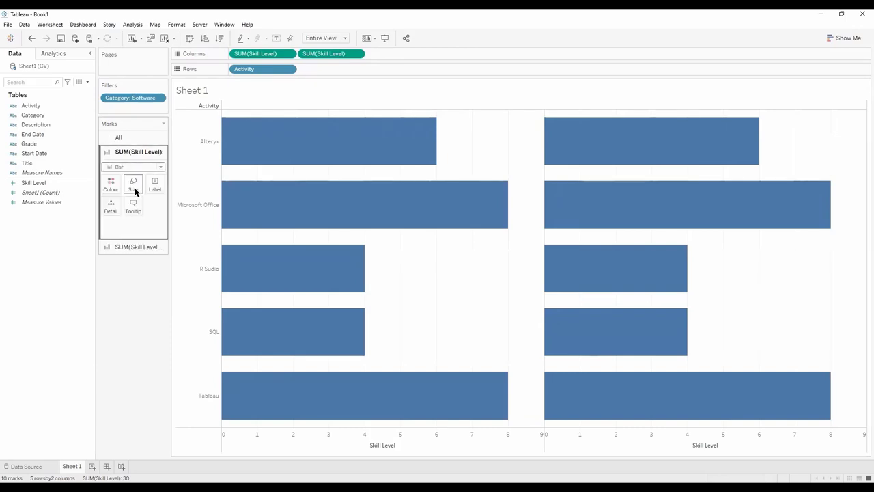
pyautogui.click(132, 248)
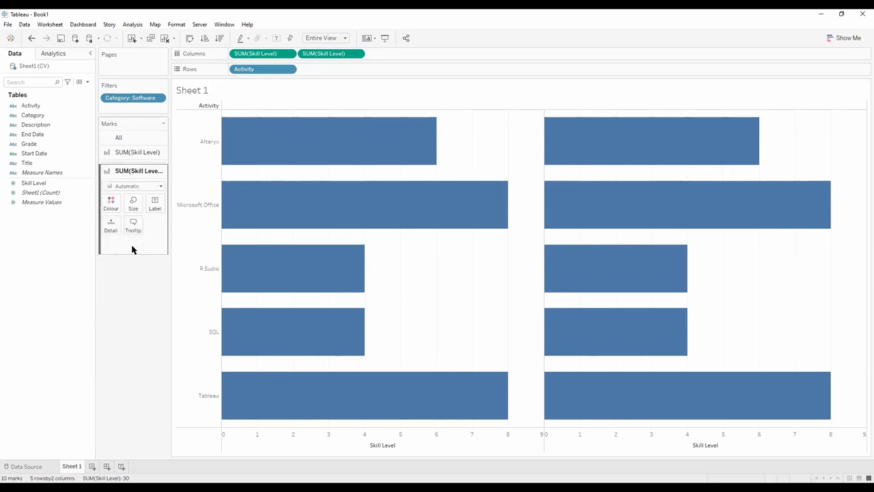
pyautogui.click(128, 181)
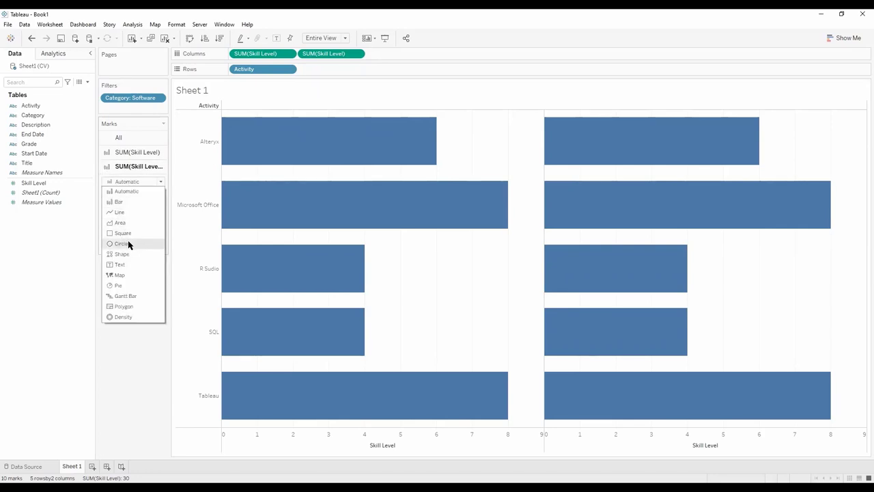
pyautogui.click(129, 243)
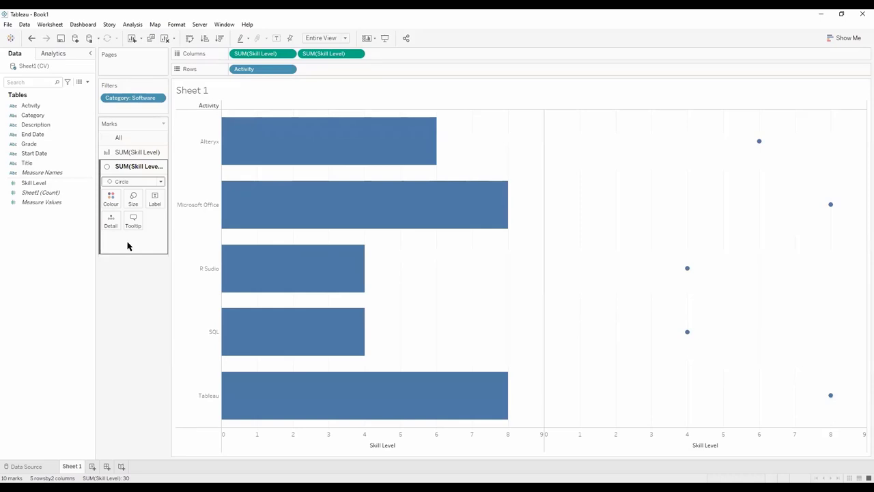
pyautogui.rightClick(606, 437)
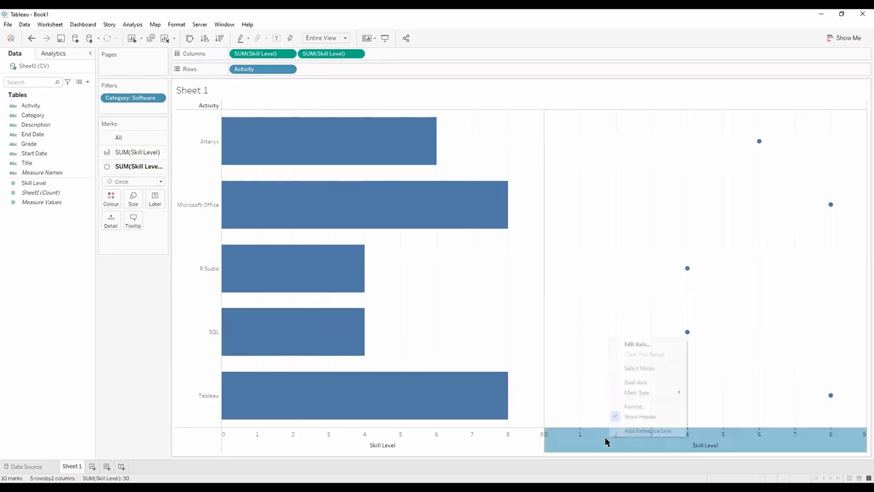
pyautogui.click(629, 387)
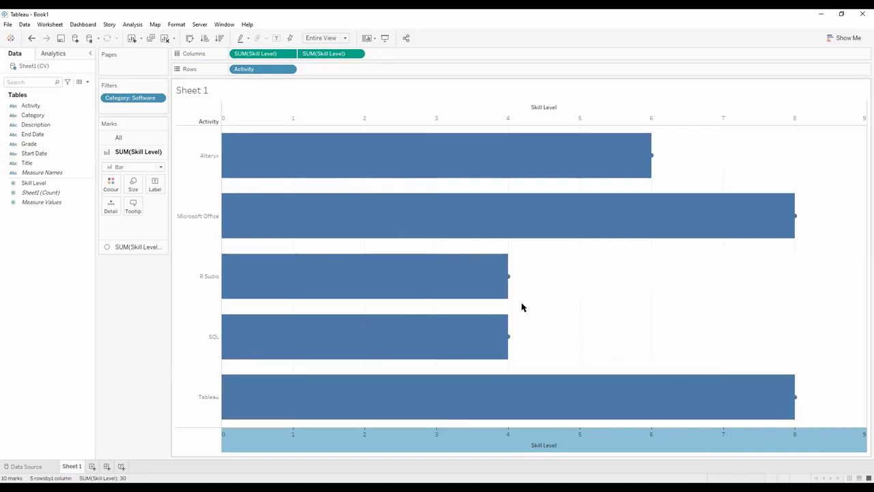
# Step: Enlarge the circles and narrow the bars to the same thickness for rounded bar ends, and sort the activities in descending order
pyautogui.click(131, 247)
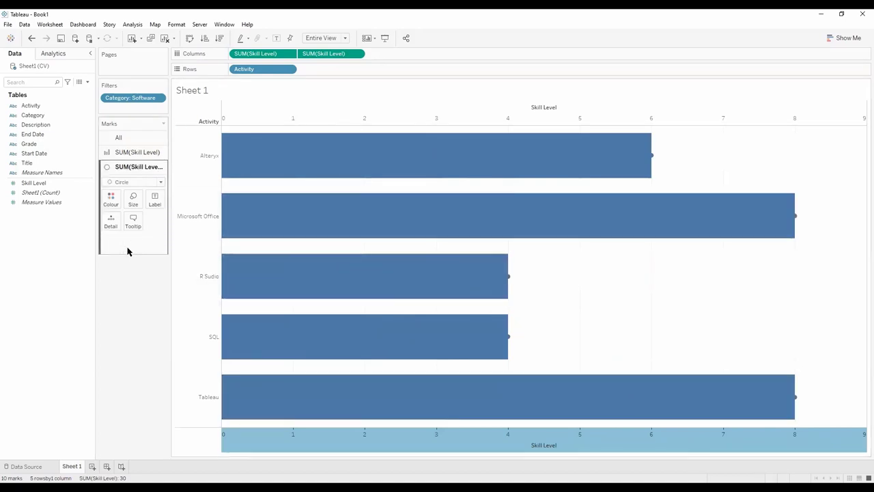
pyautogui.click(132, 200)
pyautogui.moveTo(169, 222); pyautogui.dragTo(190, 225)
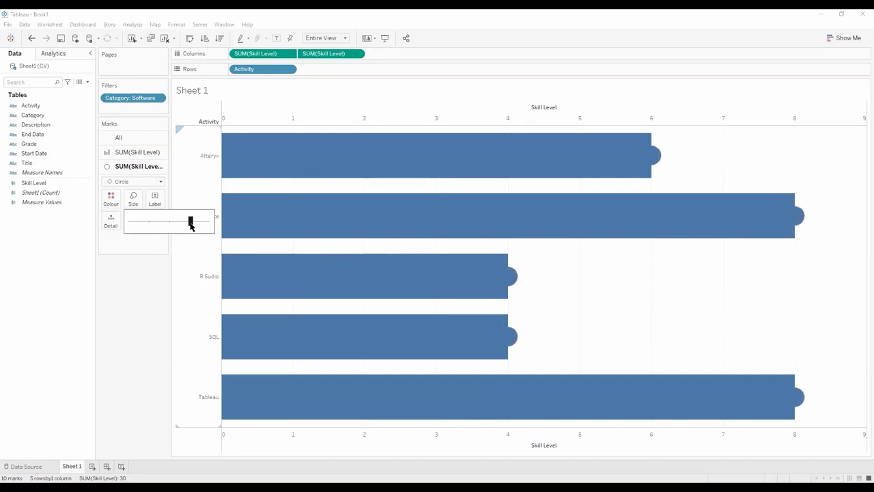
pyautogui.click(119, 153)
pyautogui.click(134, 186)
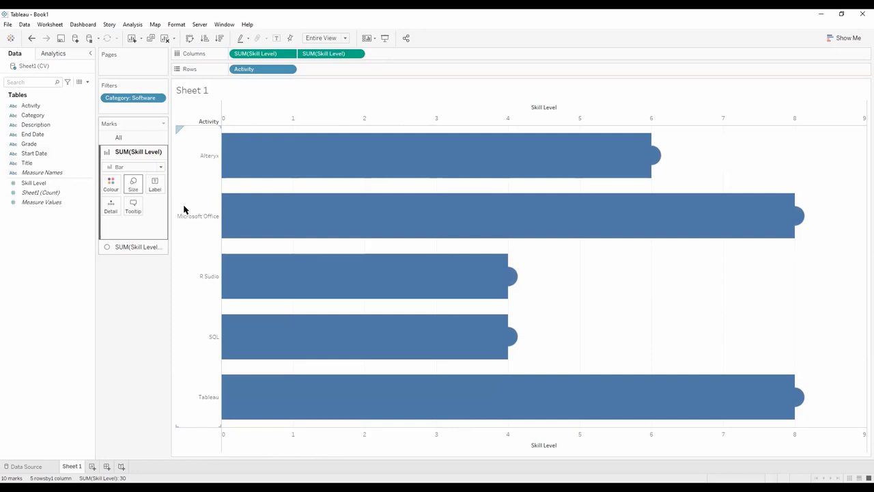
pyautogui.moveTo(183, 208); pyautogui.dragTo(156, 208)
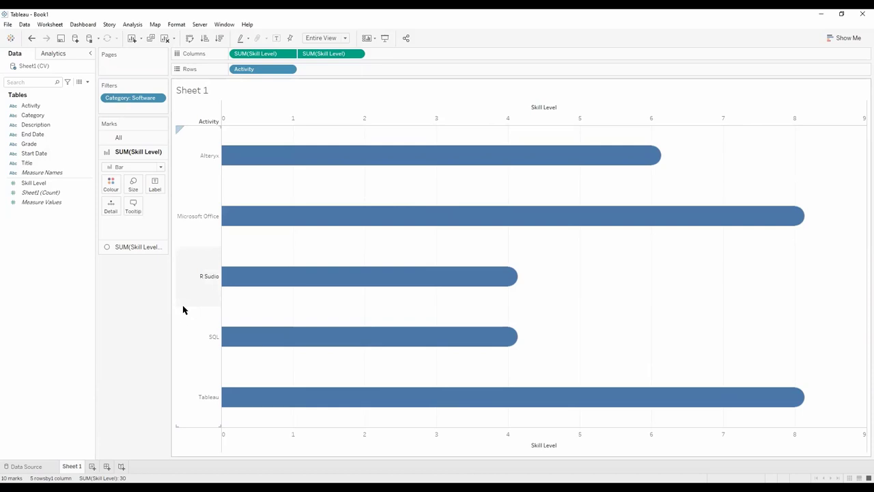
pyautogui.click(219, 38)
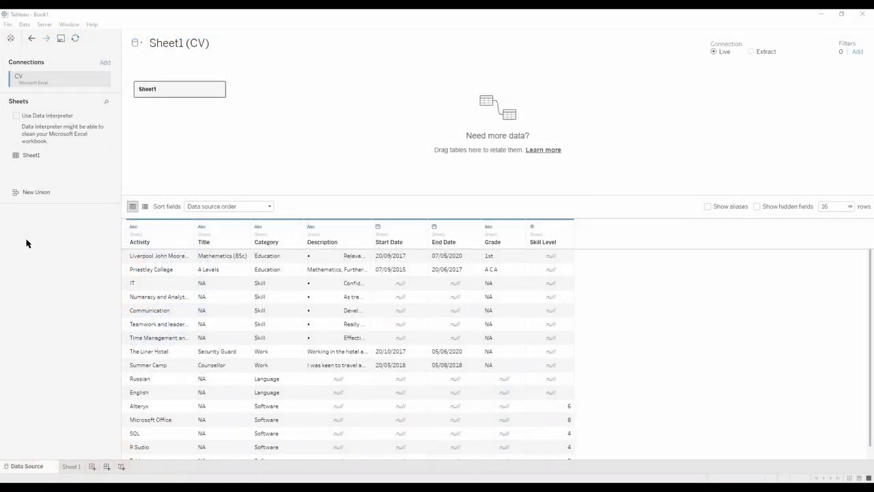
# Step: On the blank Sheet 1, place Start Date on Columns as continuous MONTH and list Activity on Rows
pyautogui.click(72, 466)
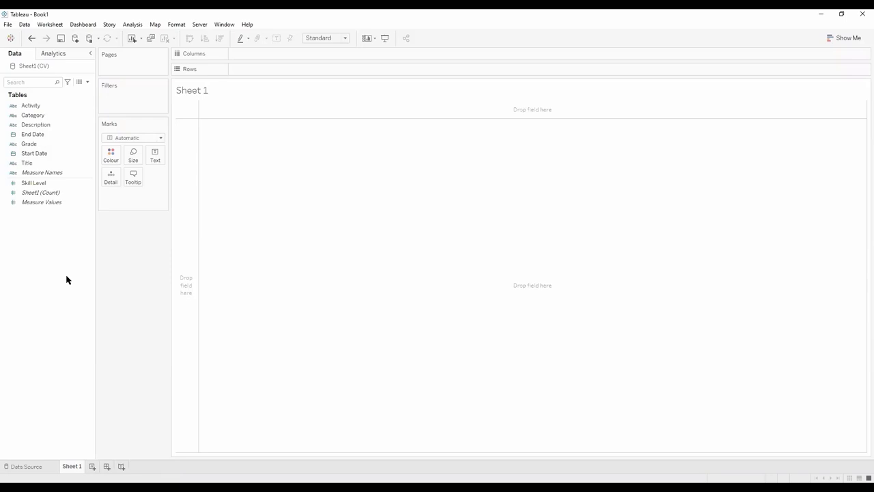
pyautogui.click(51, 157)
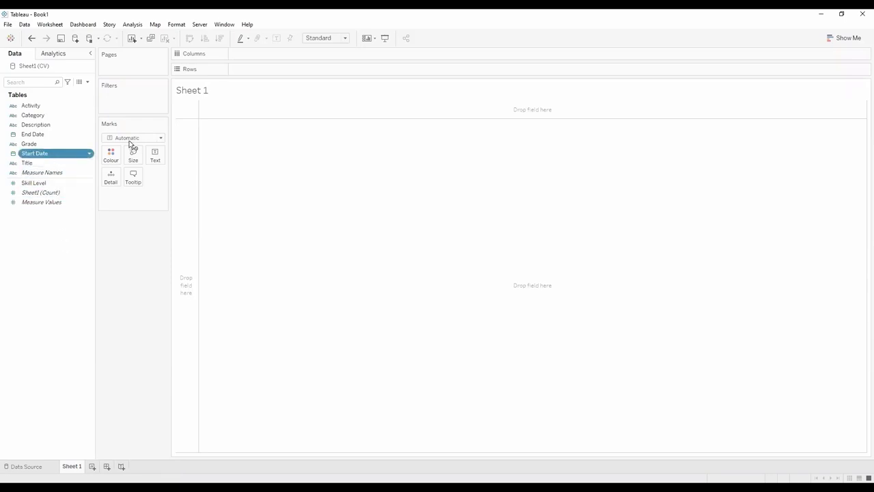
pyautogui.moveTo(131, 145); pyautogui.dragTo(277, 57)
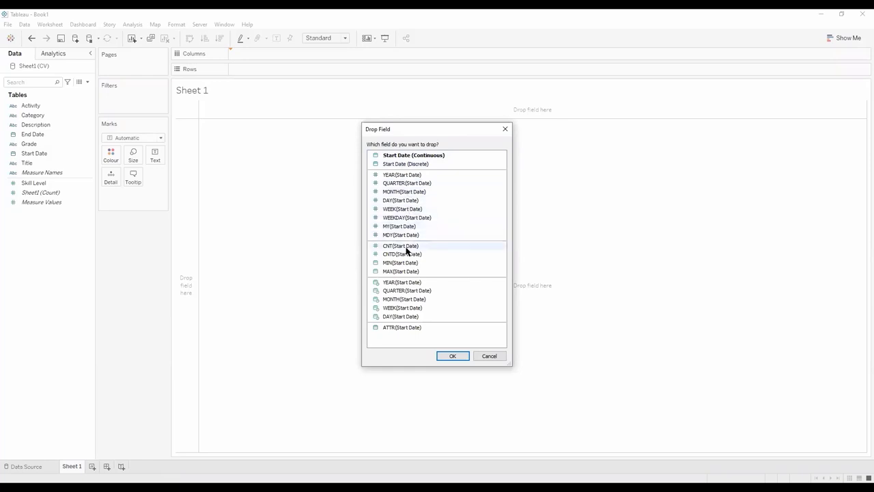
pyautogui.click(403, 300)
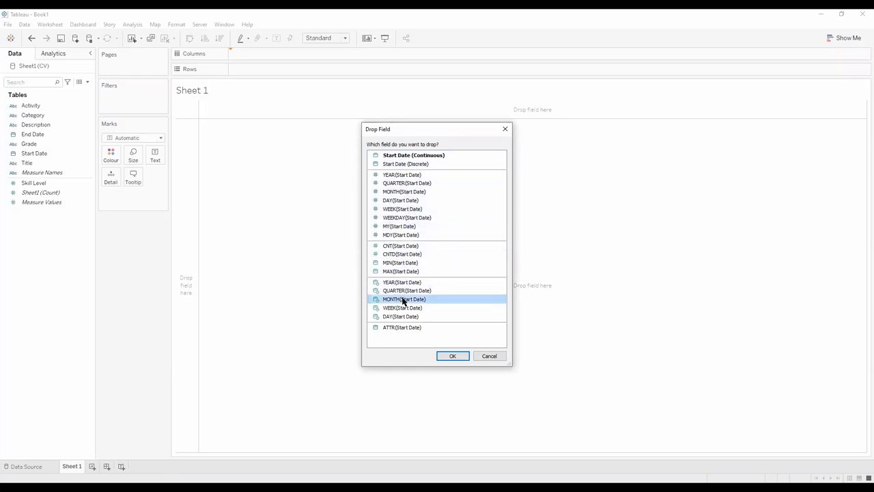
pyautogui.click(455, 356)
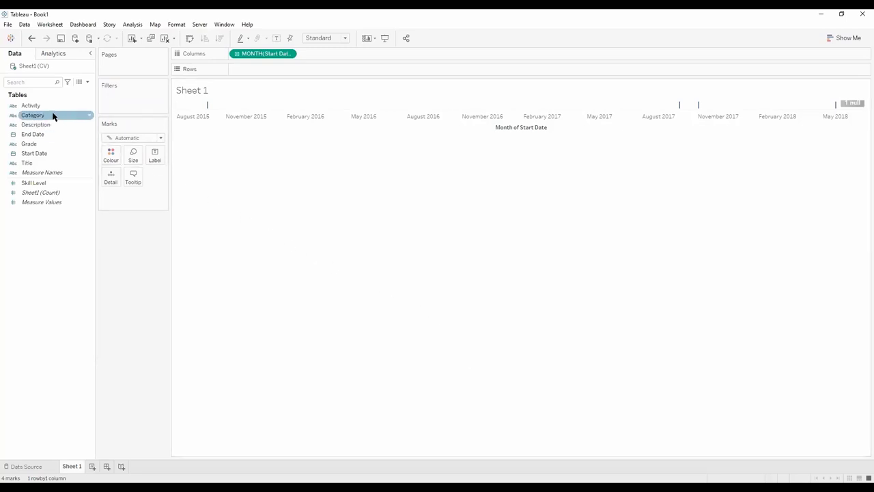
pyautogui.moveTo(41, 106); pyautogui.dragTo(268, 77)
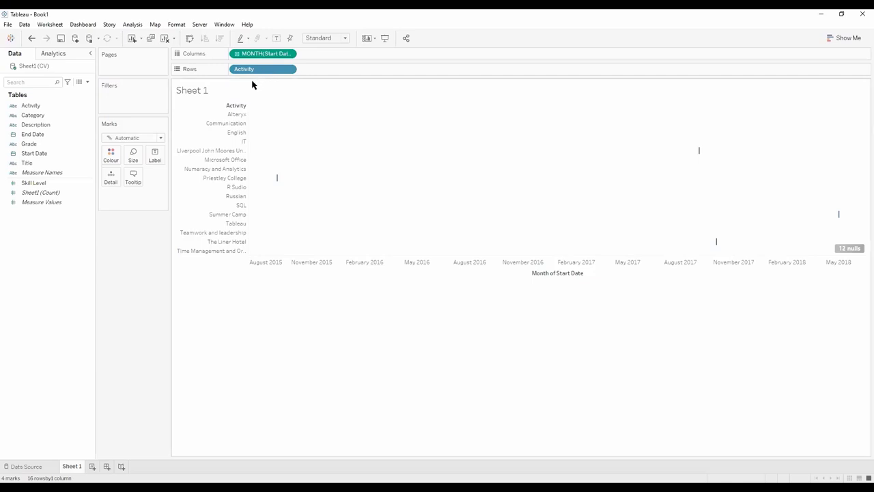
# Step: Filter Category to Education and Work, and fit the chart to Entire View
pyautogui.click(22, 116)
pyautogui.moveTo(21, 117); pyautogui.dragTo(106, 100)
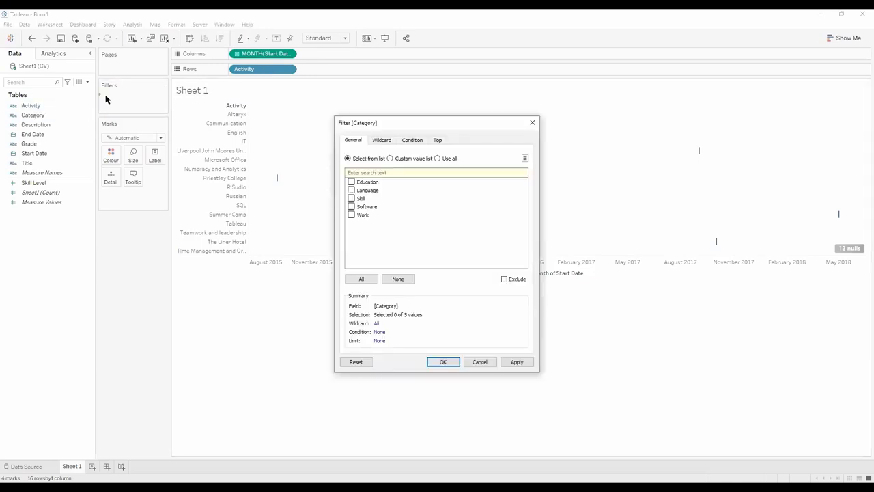
pyautogui.click(351, 182)
pyautogui.click(352, 214)
pyautogui.click(441, 362)
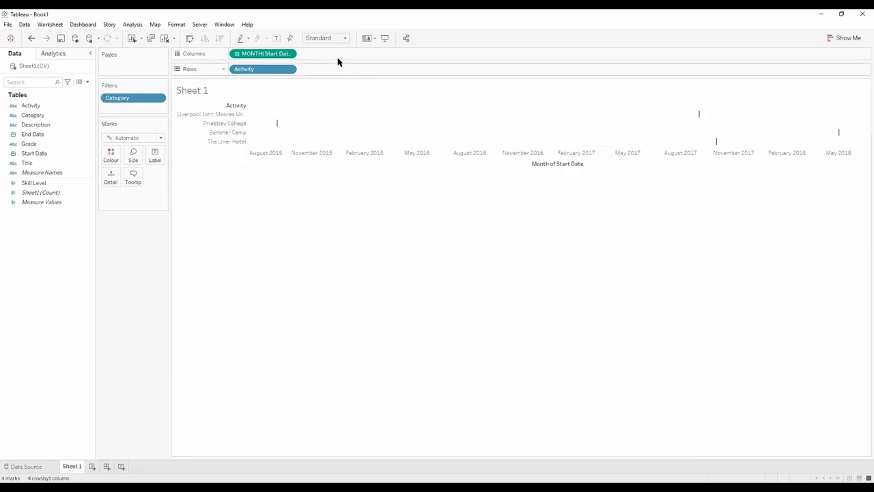
pyautogui.click(330, 38)
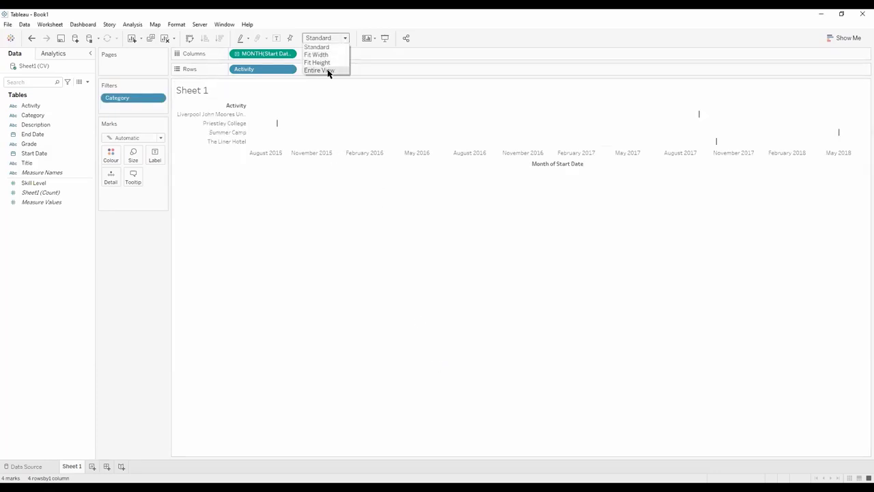
pyautogui.click(328, 71)
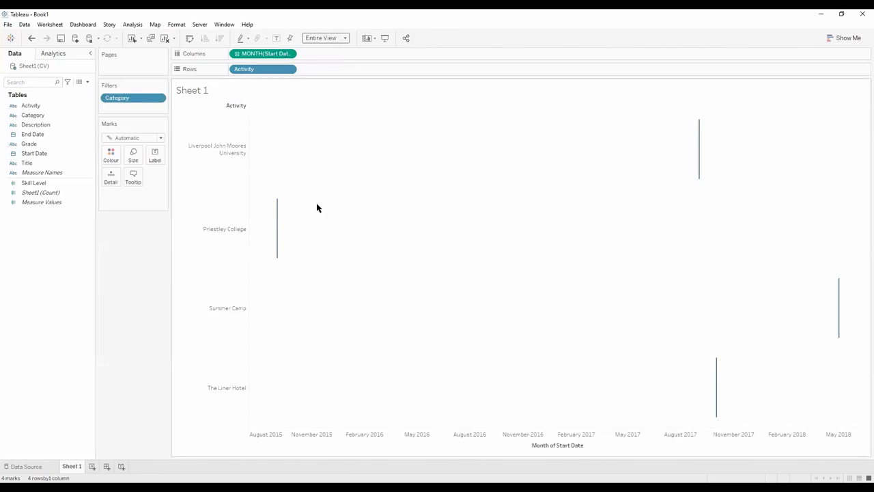
# Step: Create a calculated field and name it Duration of the activity
pyautogui.moveTo(276, 215)
pyautogui.rightClick(33, 227)
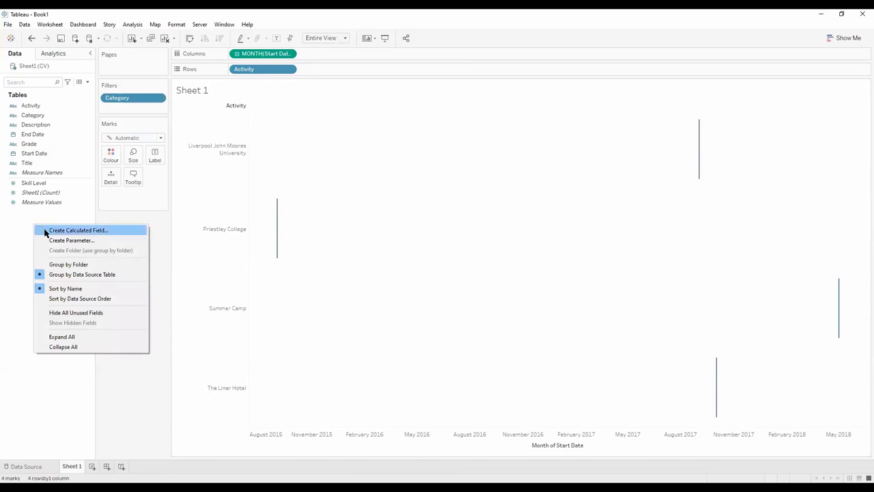
pyautogui.click(45, 232)
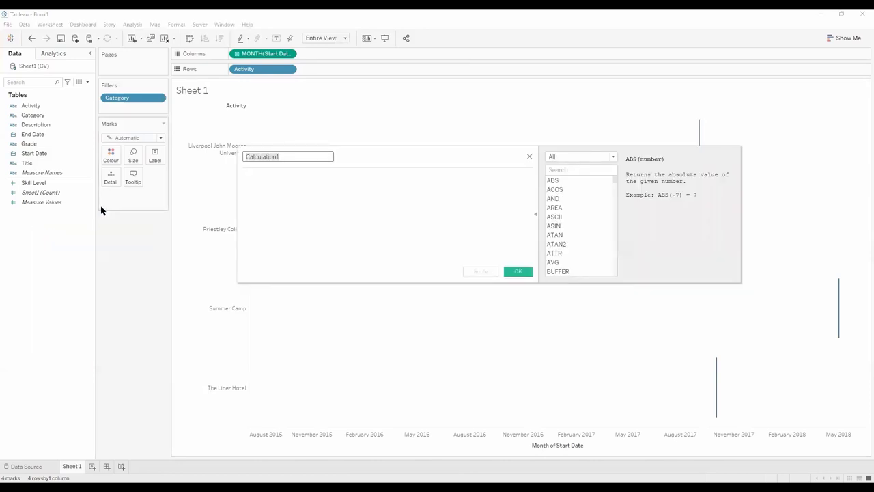
pyautogui.press('BackSpace')
pyautogui.write('Duration of the ')
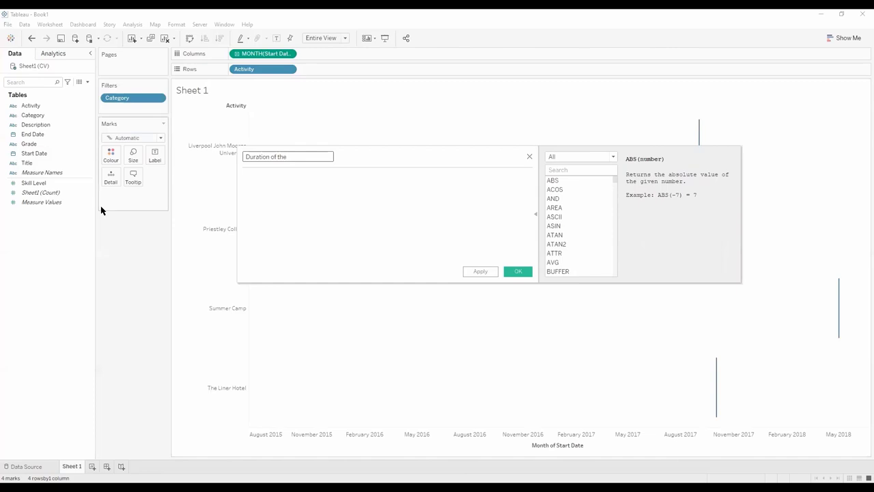
pyautogui.write('activity')
# Step: Define the calculation as DATEDIFF('day', [Start Date],[End Date]) and save the field
pyautogui.click(246, 175)
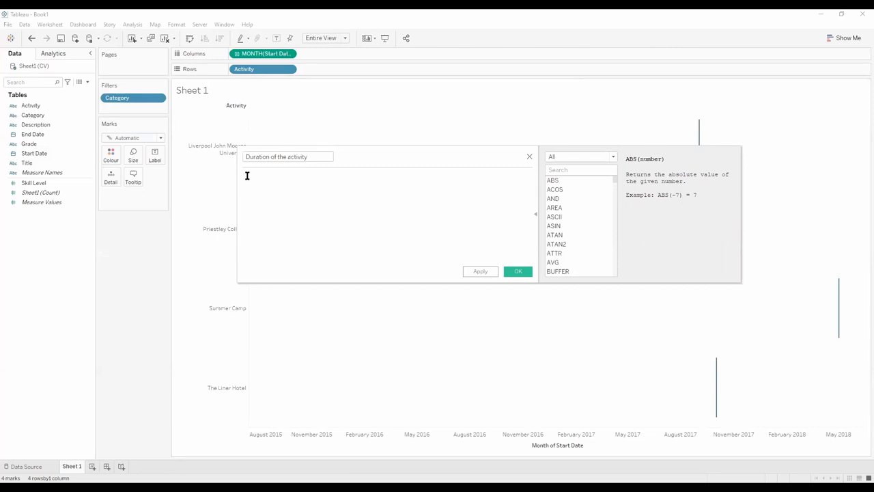
pyautogui.write('date')
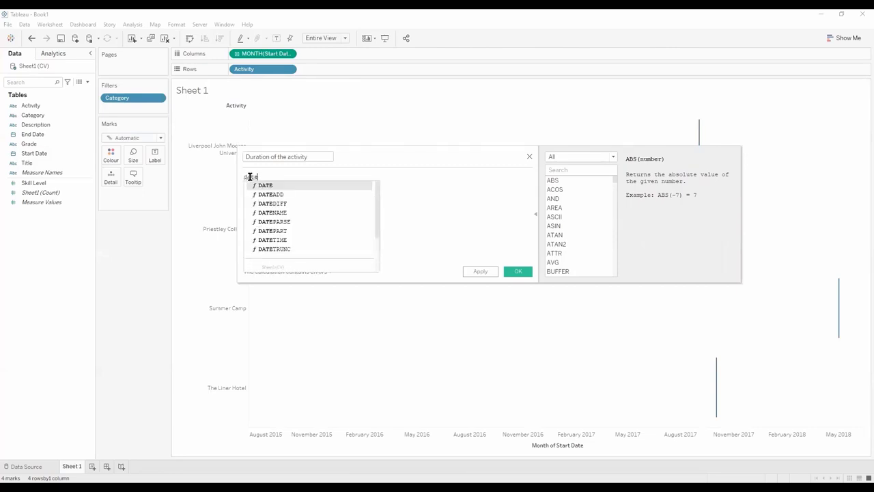
pyautogui.doubleClick(273, 204)
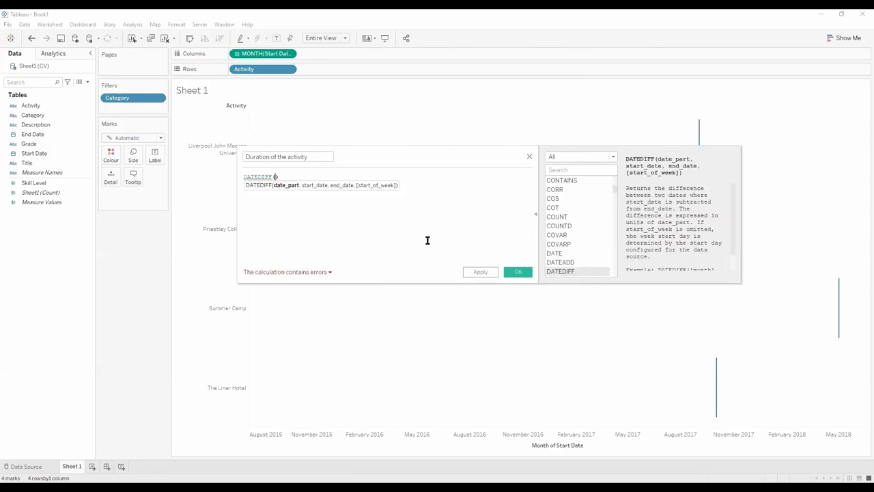
pyautogui.moveTo(731, 190); pyautogui.dragTo(728, 220)
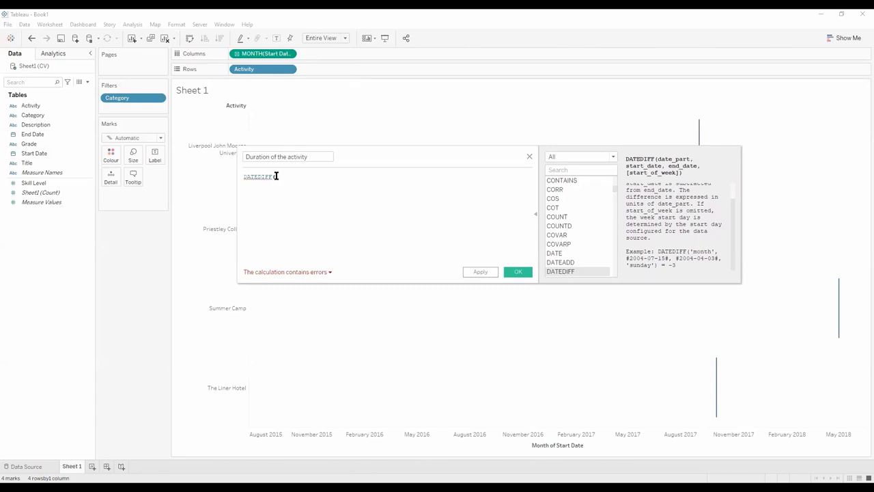
pyautogui.write("'day")
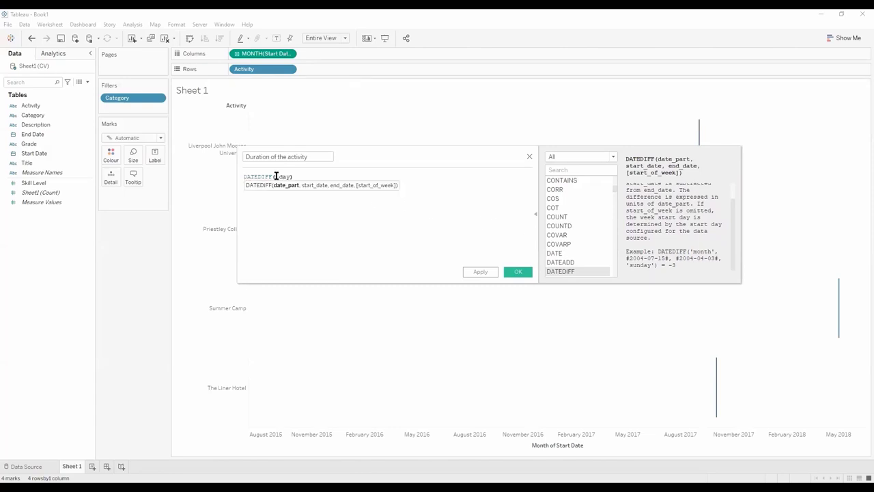
pyautogui.write("'")
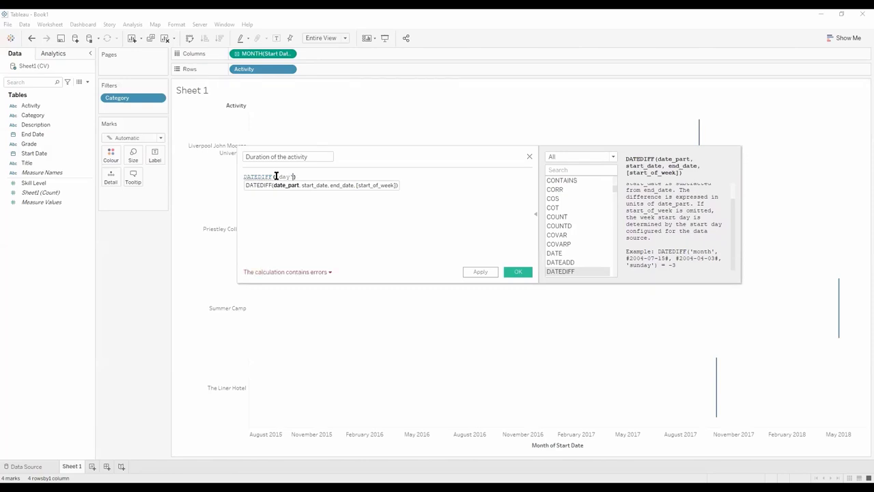
pyautogui.write(', sta')
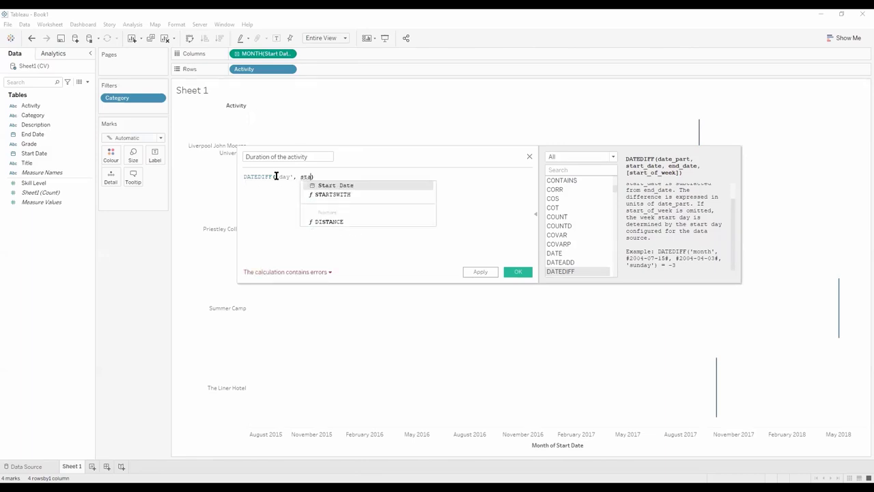
pyautogui.press('Return')
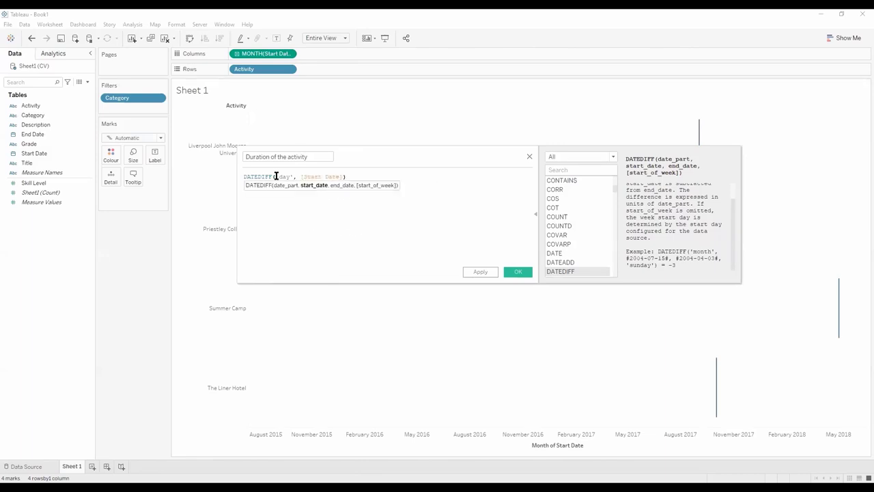
pyautogui.write(',end')
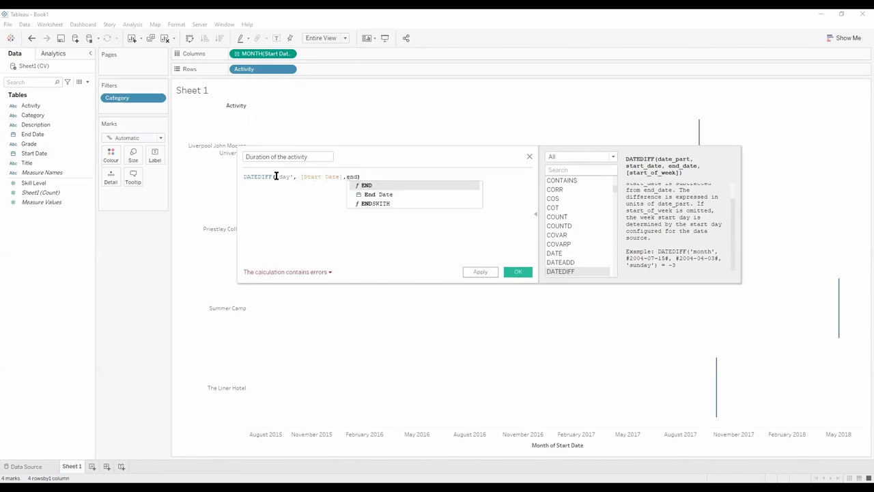
pyautogui.press('Down')
pyautogui.press('Return')
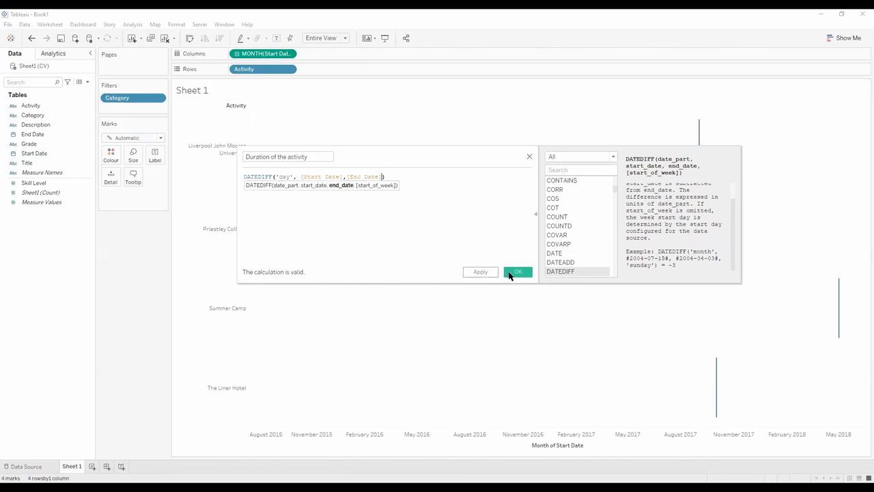
pyautogui.click(429, 187)
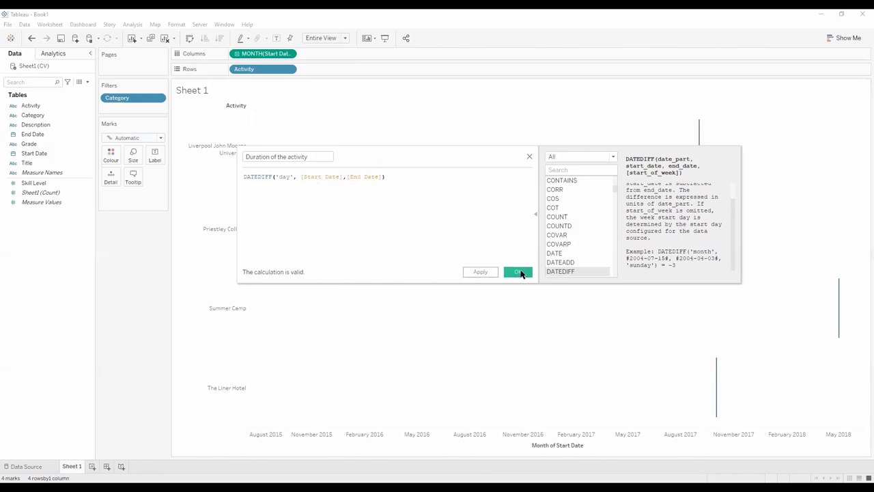
pyautogui.click(519, 271)
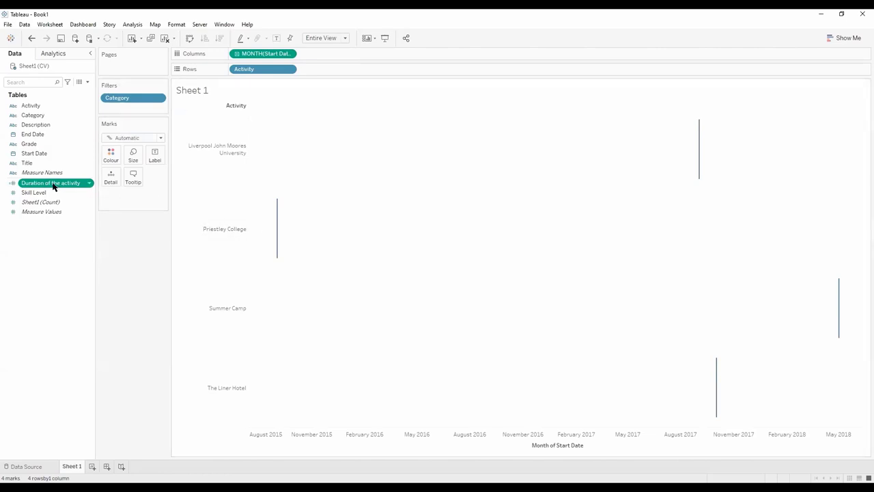
# Step: Size the timeline marks by Duration of the activity so each bar spans its length in days
pyautogui.moveTo(59, 183); pyautogui.dragTo(130, 161)
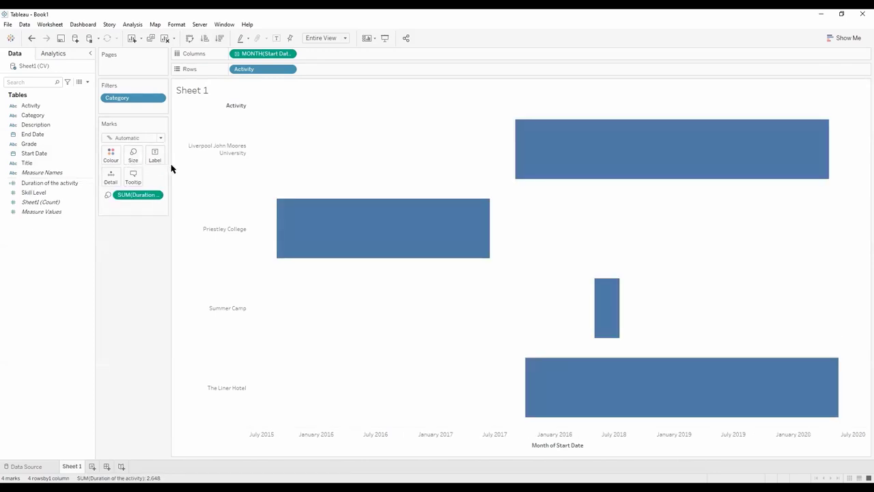
pyautogui.moveTo(278, 208)
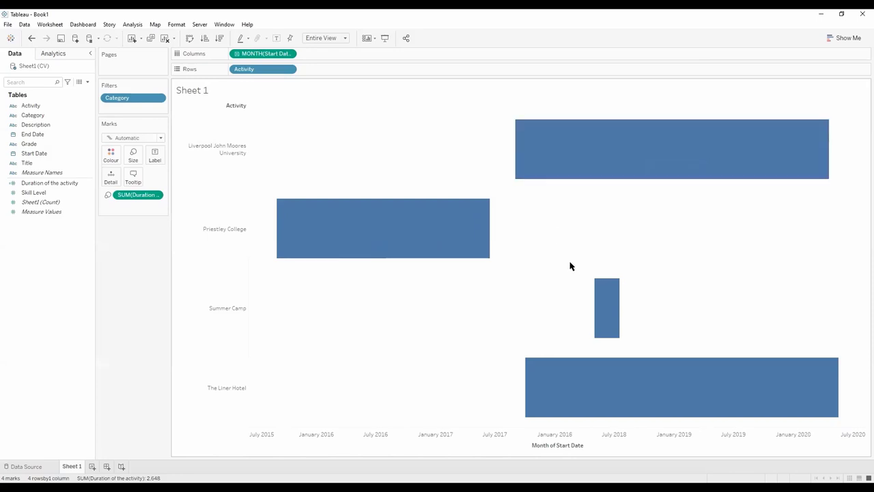
pyautogui.moveTo(596, 297)
pyautogui.moveTo(541, 367)
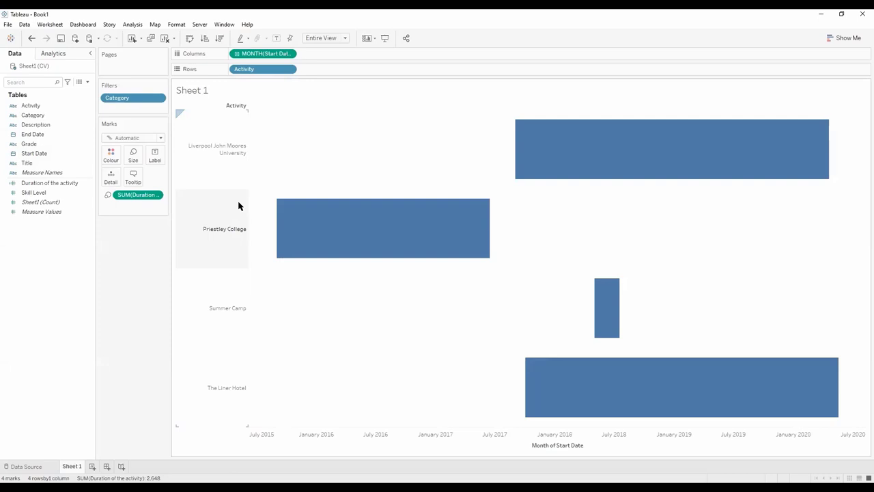
# Step: Hide the Activity row header beside the timeline bars and clear the mark selection
pyautogui.moveTo(289, 226)
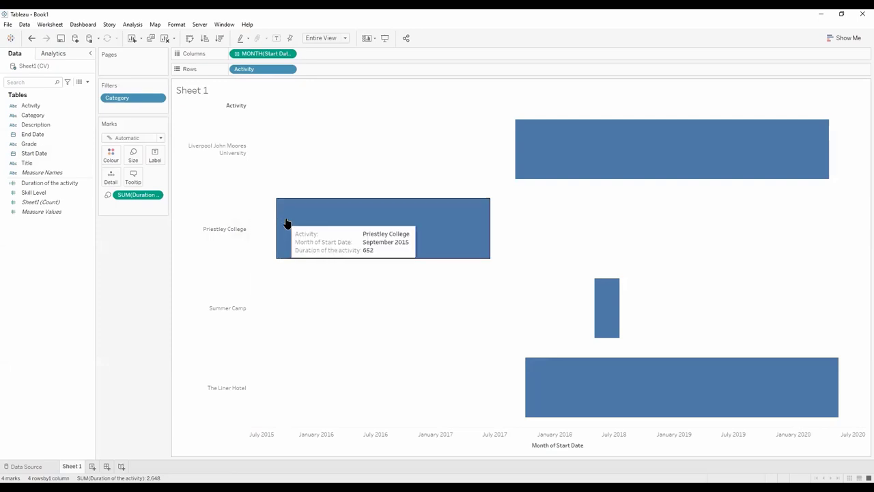
pyautogui.rightClick(229, 214)
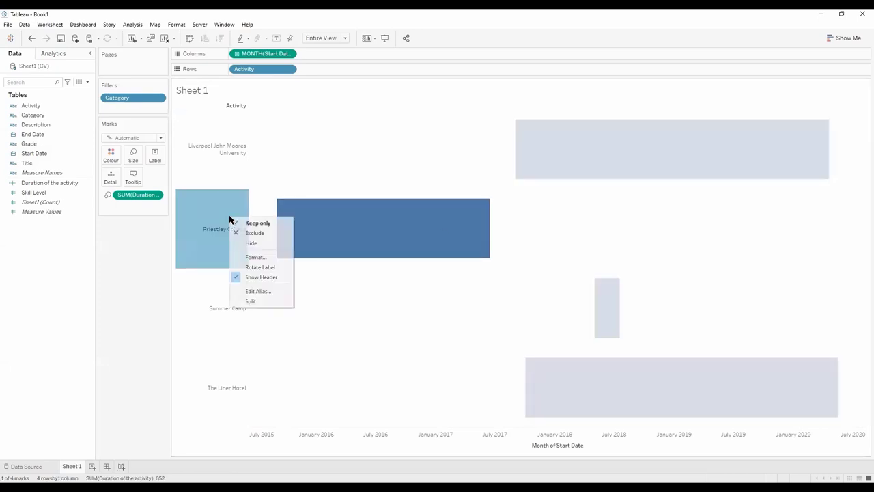
pyautogui.click(265, 278)
pyautogui.moveTo(263, 248)
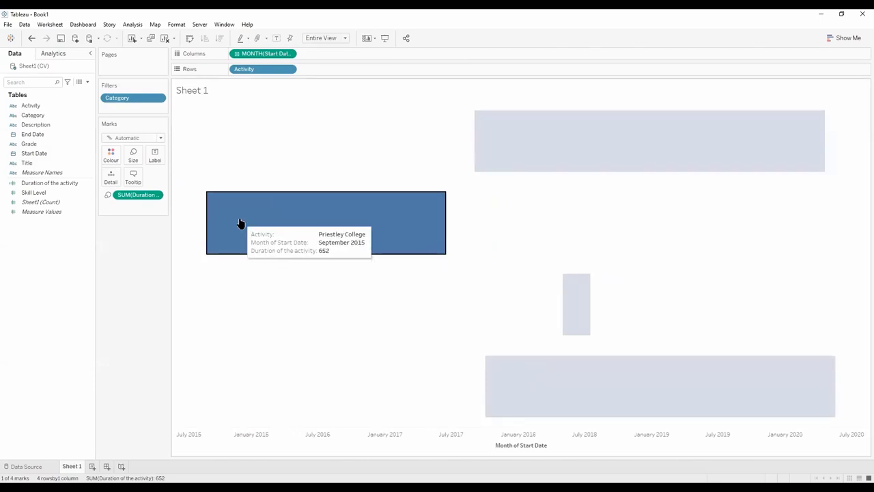
pyautogui.click(240, 224)
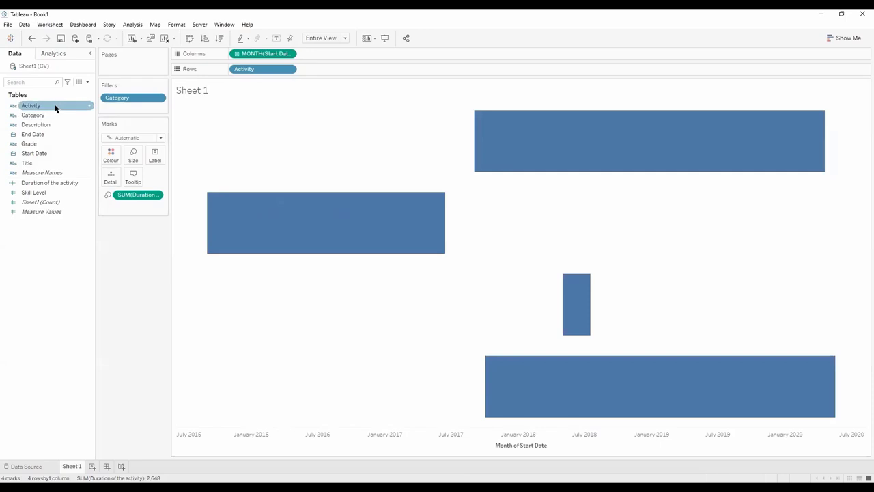
# Step: Label the timeline bars with Activity and align the labels horizontally to the centre
pyautogui.moveTo(55, 108); pyautogui.dragTo(155, 157)
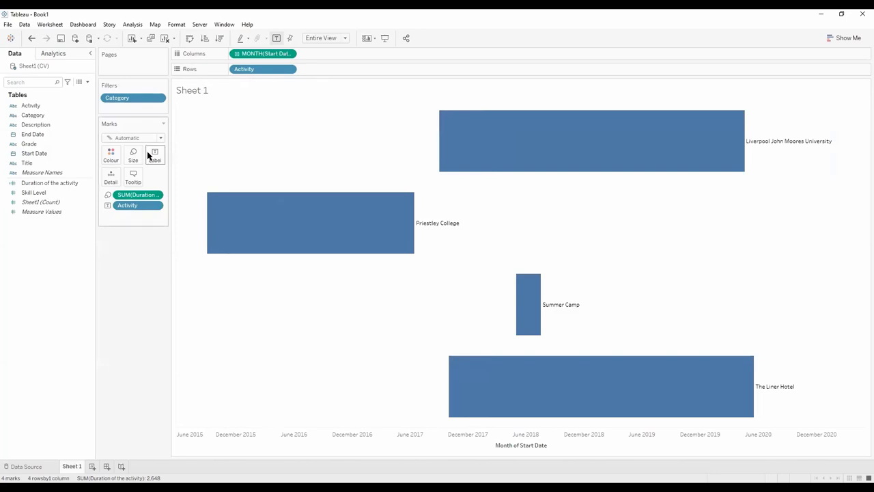
pyautogui.click(155, 156)
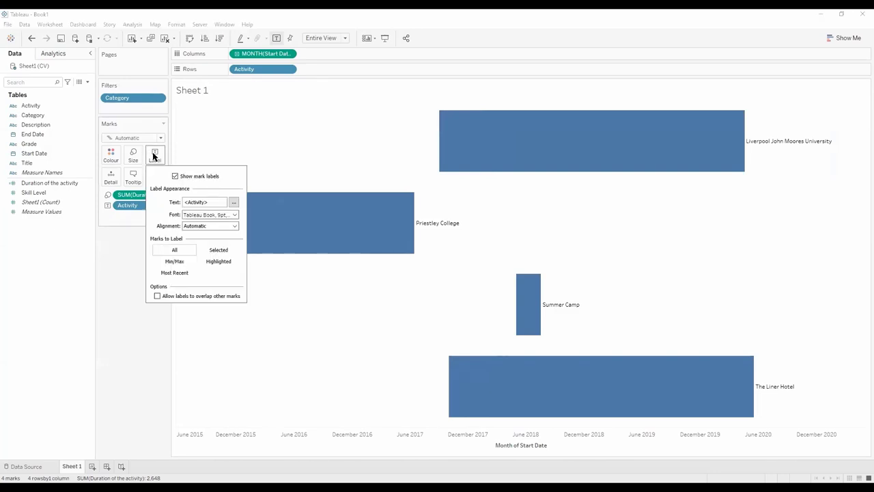
pyautogui.click(234, 226)
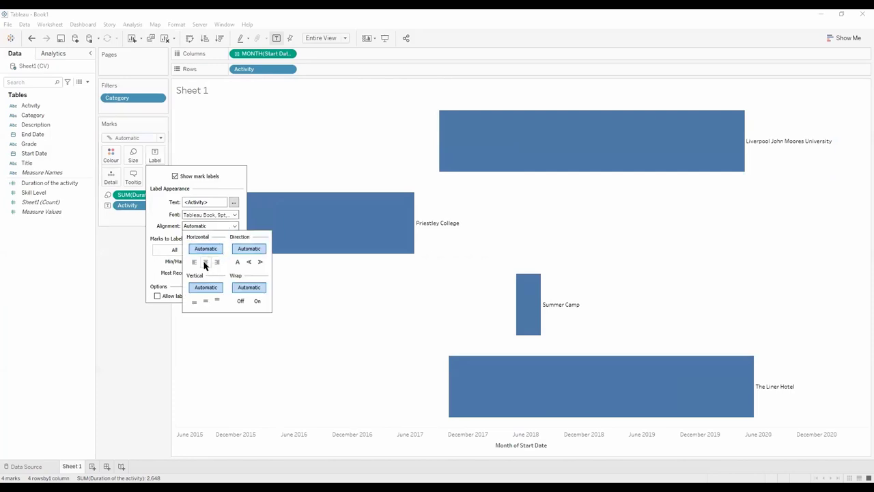
pyautogui.click(205, 263)
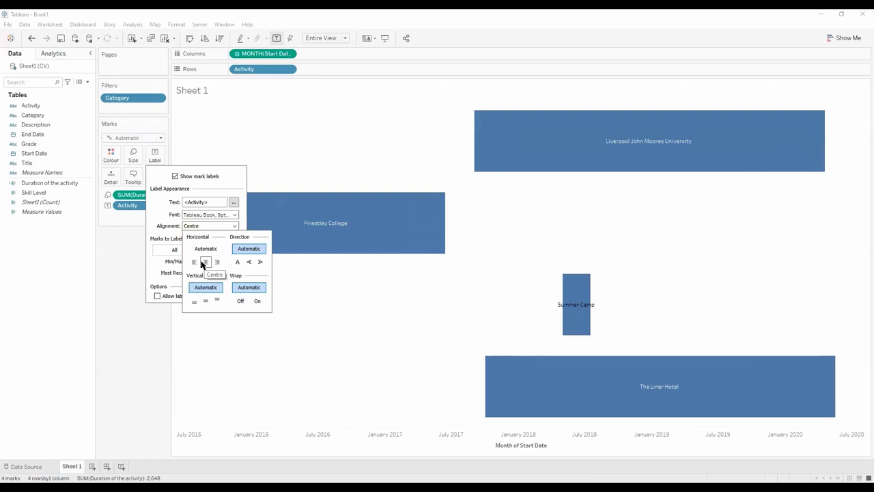
pyautogui.click(297, 286)
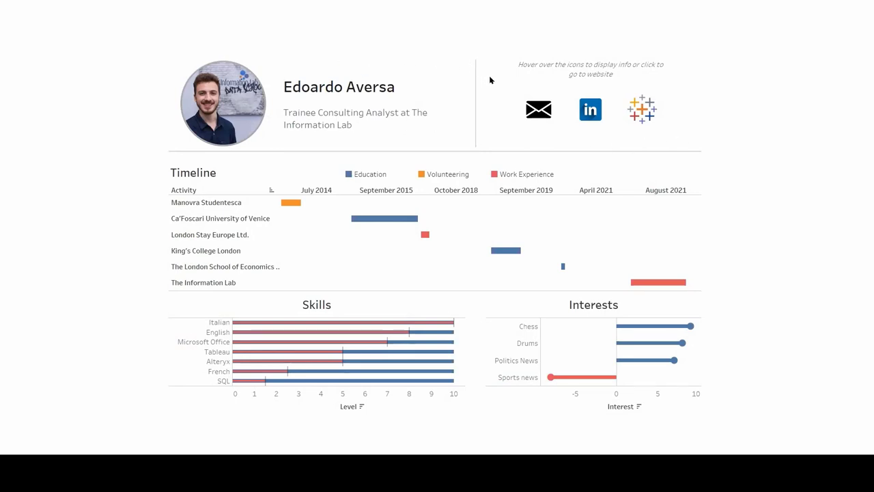
# Step: Leave presentation mode and examine the CV header's horizontal container, including its photo, name text, divider line and blank spacer
pyautogui.press('Escape')
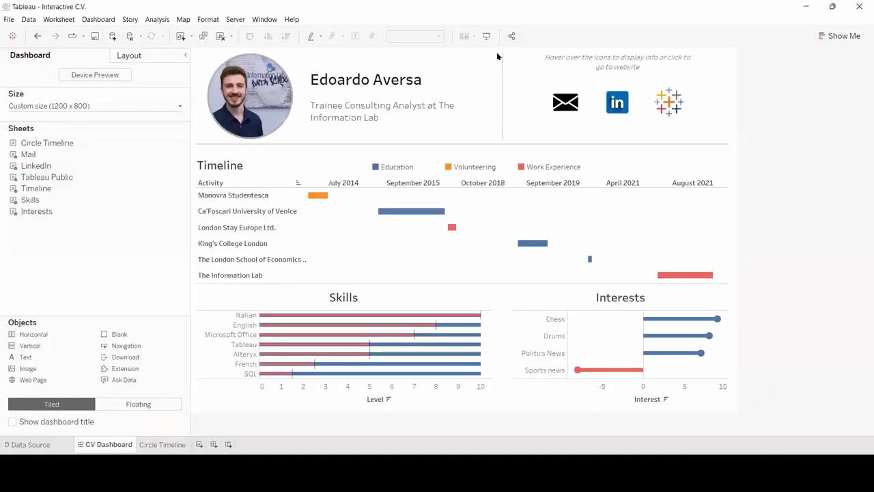
pyautogui.click(490, 64)
pyautogui.click(237, 102)
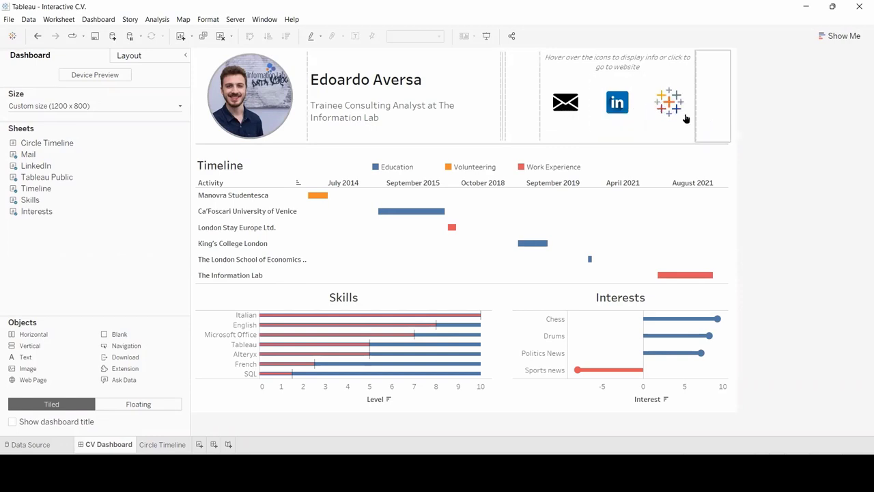
pyautogui.click(291, 130)
pyautogui.doubleClick(252, 54)
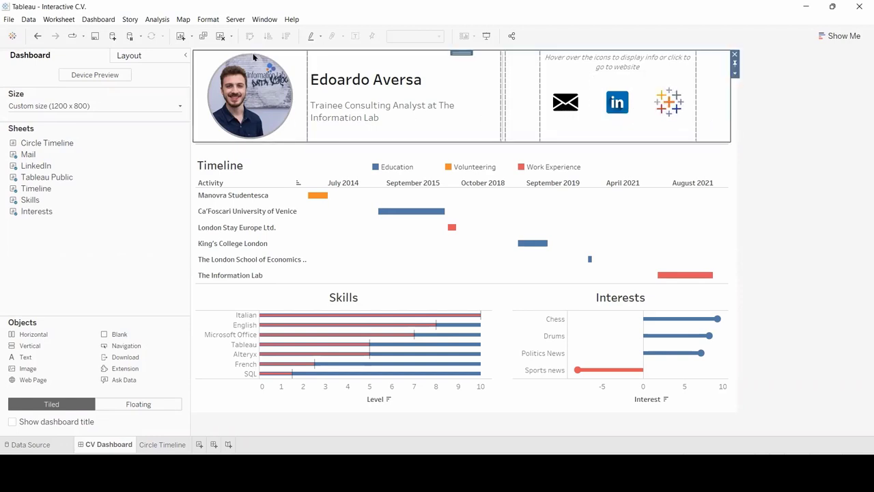
pyautogui.click(280, 91)
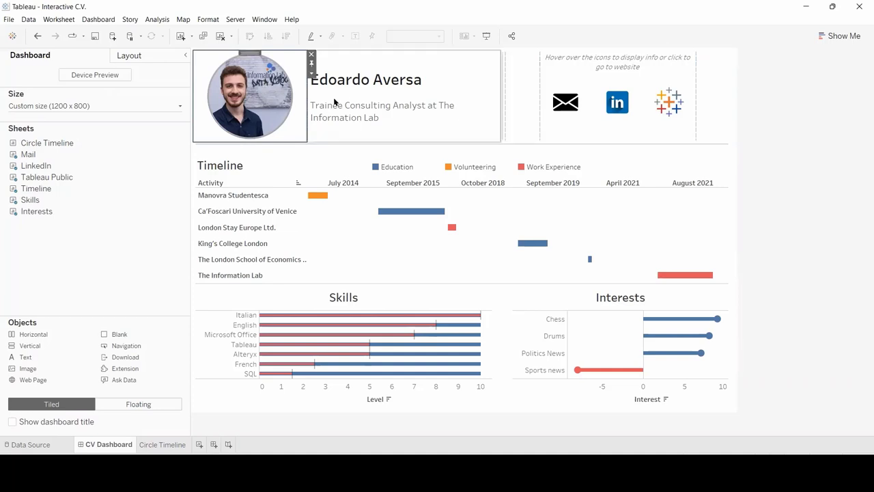
pyautogui.click(405, 93)
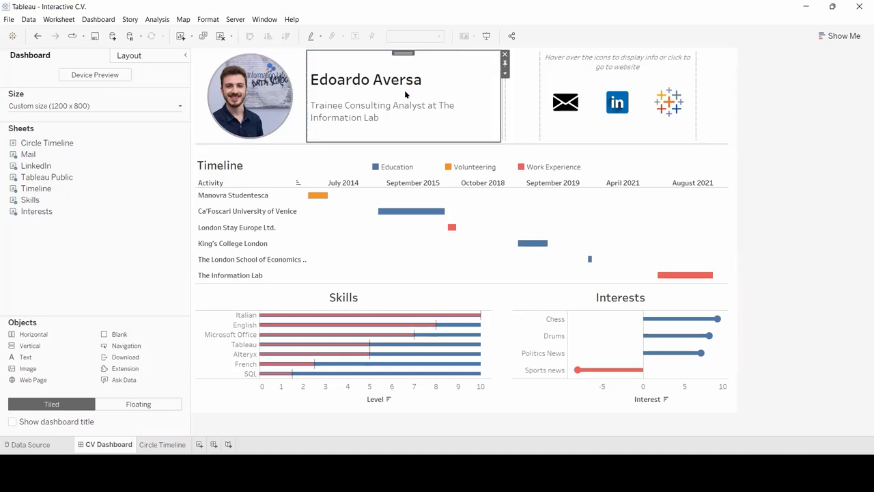
pyautogui.click(502, 98)
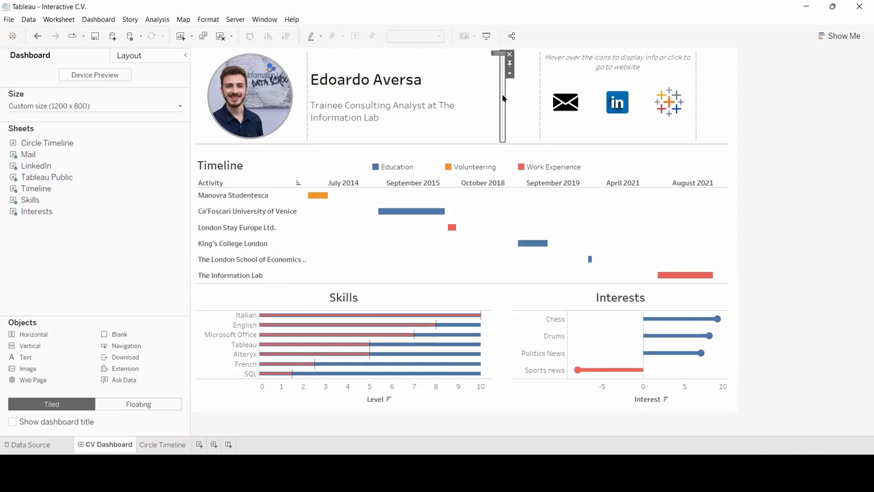
pyautogui.click(521, 97)
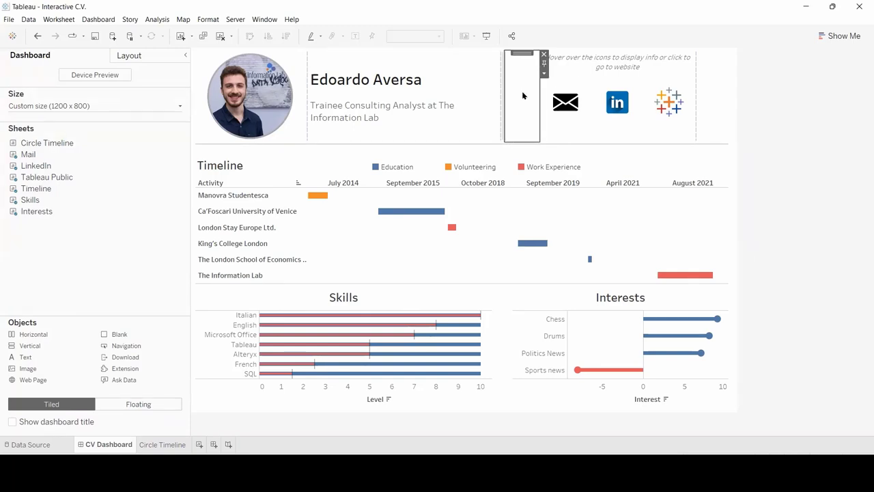
# Step: Examine the header's contact area: the hint text, the container with the Mail, LinkedIn and Tableau Public icons, and the surrounding blanks
pyautogui.click(611, 54)
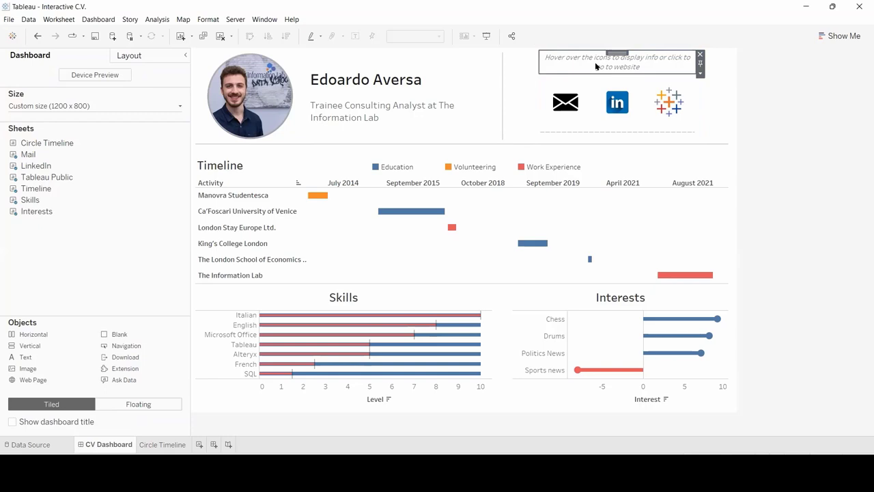
pyautogui.click(585, 82)
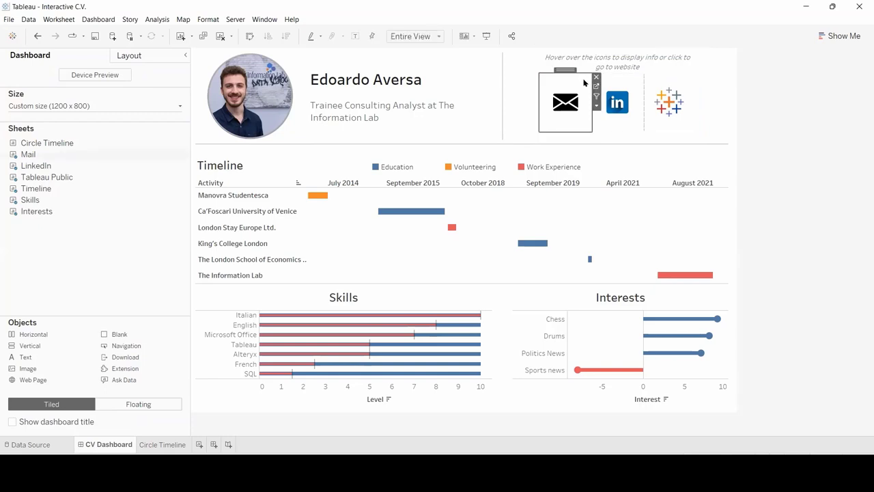
pyautogui.doubleClick(571, 71)
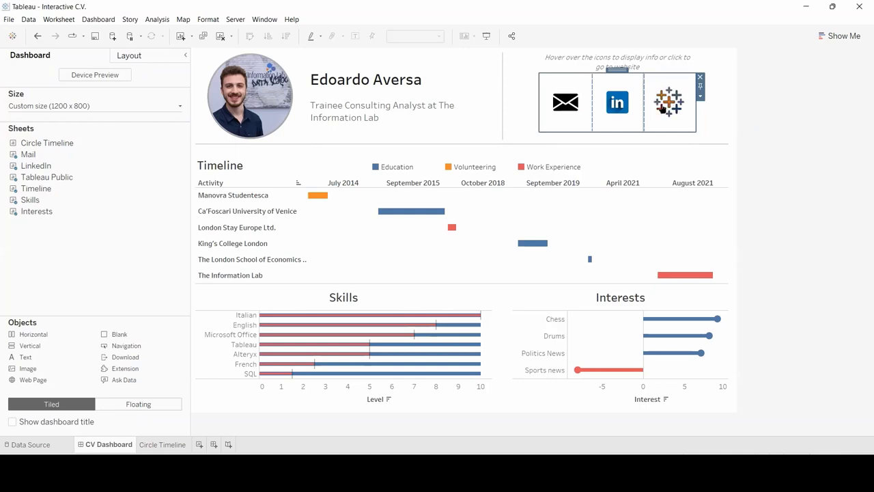
pyautogui.click(611, 137)
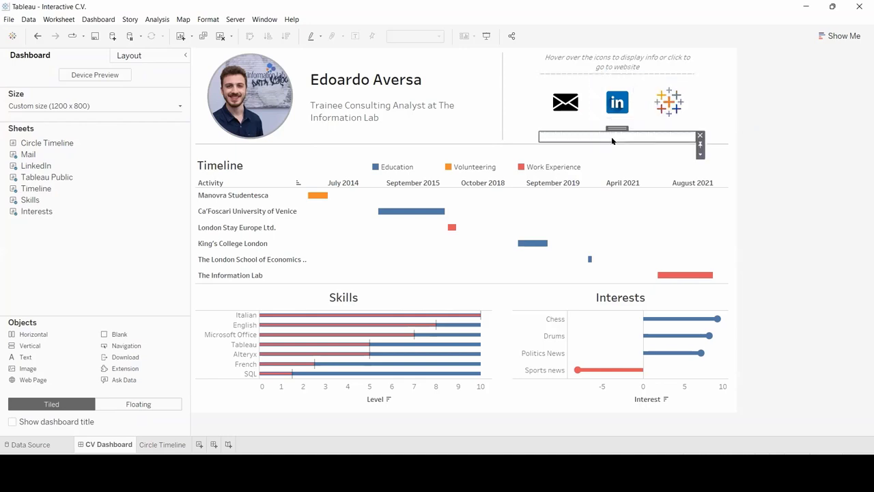
pyautogui.moveTo(611, 137); pyautogui.dragTo(709, 111)
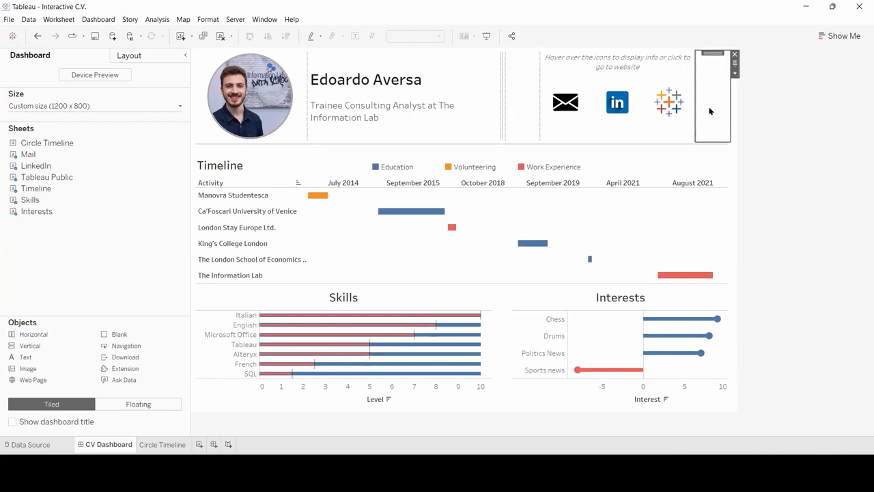
pyautogui.click(753, 115)
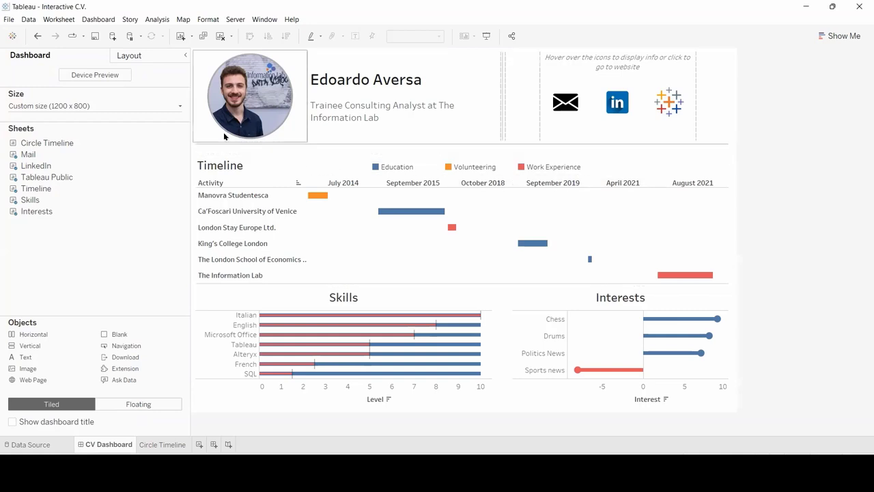
# Step: Inspect the CV Dashboard's item hierarchy, from the header's horizontal container and blank divider to the nested contact icon containers
pyautogui.click(137, 55)
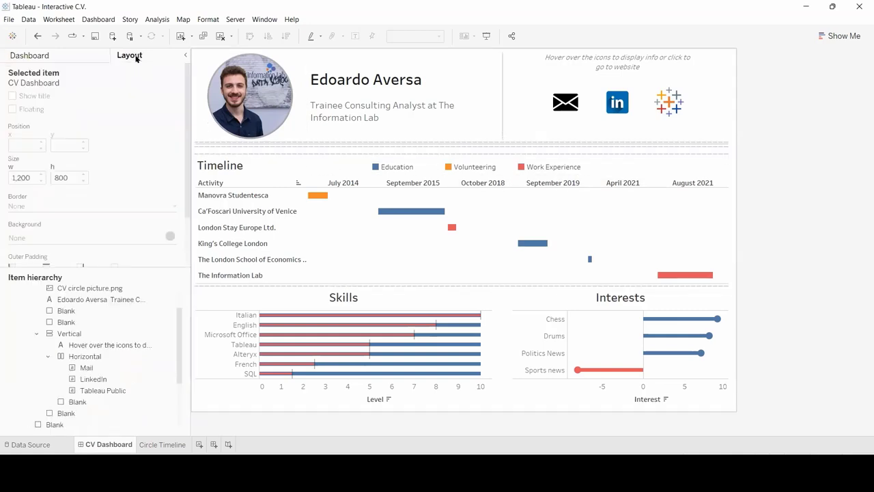
pyautogui.scroll(3, 88, 291)
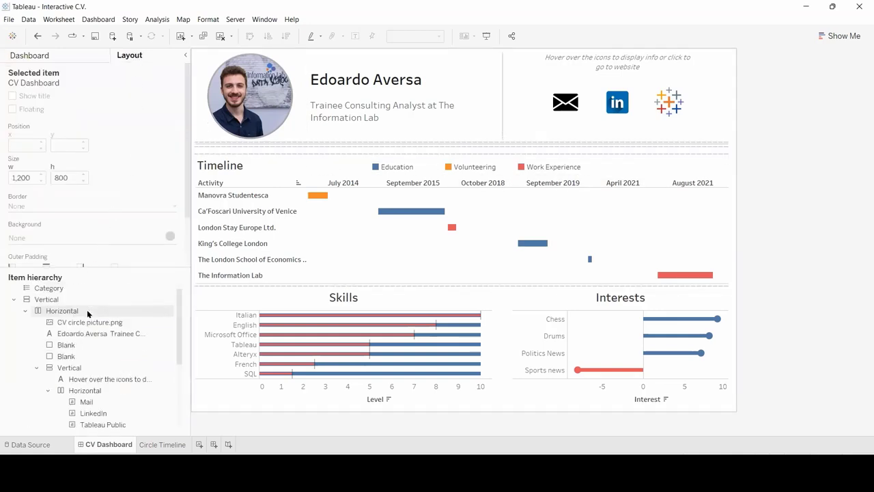
pyautogui.click(63, 322)
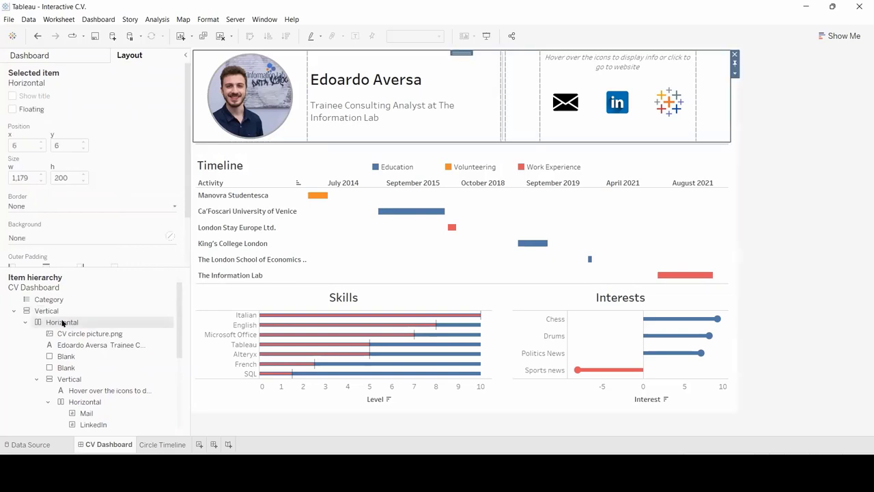
pyautogui.click(68, 357)
pyautogui.scroll(-3, 74, 364)
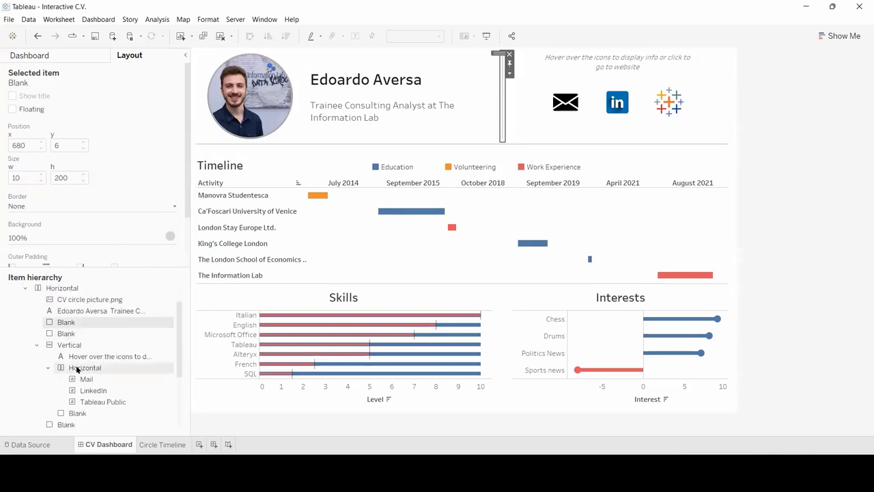
pyautogui.click(93, 356)
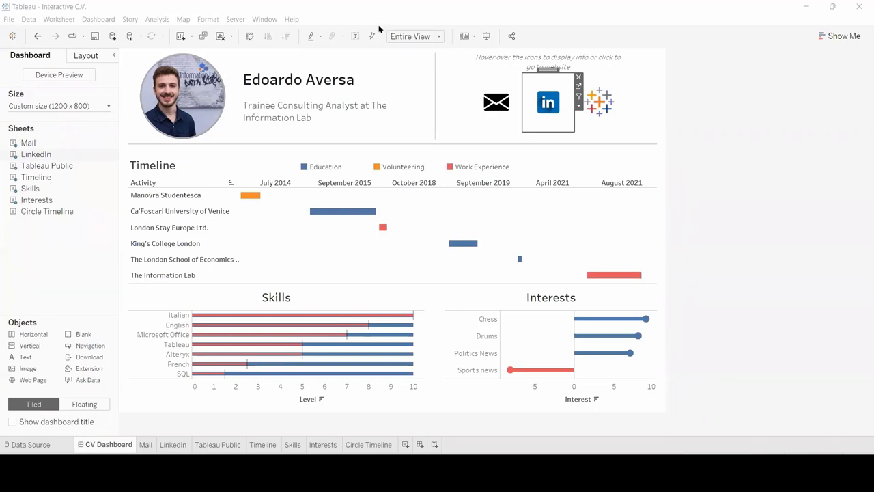
# Step: Create a new dashboard with a fixed width of 1200 px and compare its size with the CV Dashboard
pyautogui.click(420, 444)
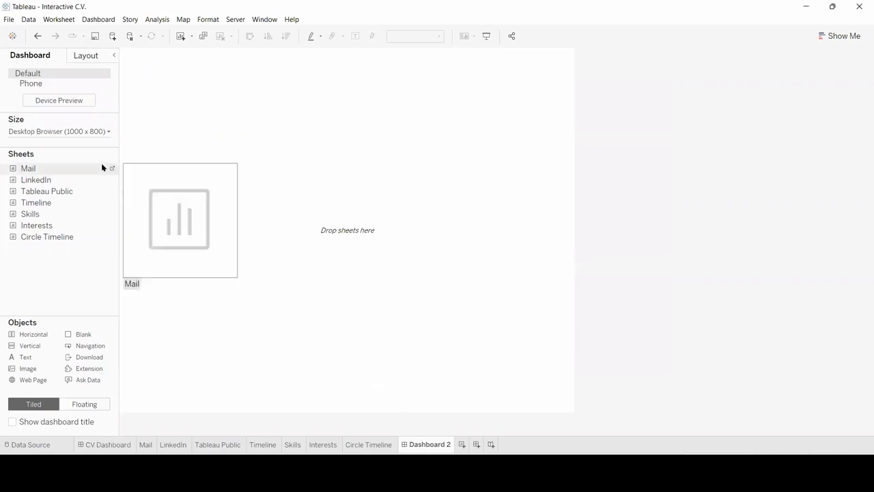
pyautogui.click(81, 133)
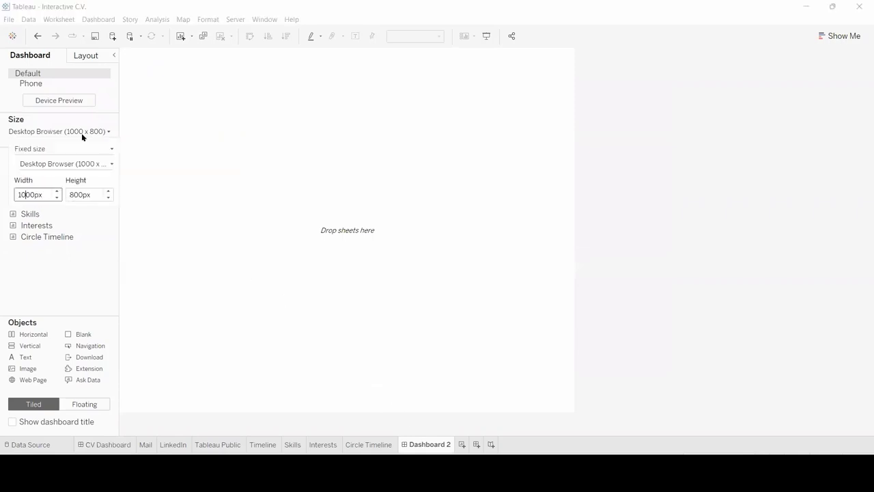
pyautogui.click(24, 194)
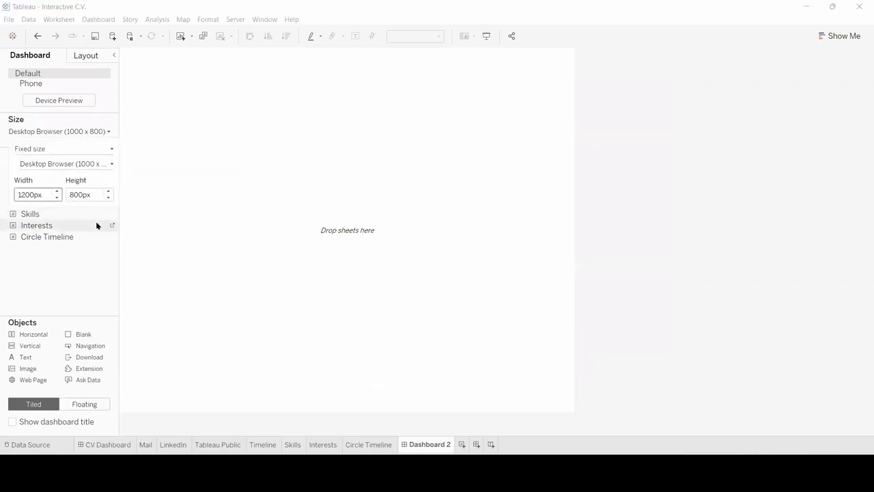
pyautogui.click(143, 233)
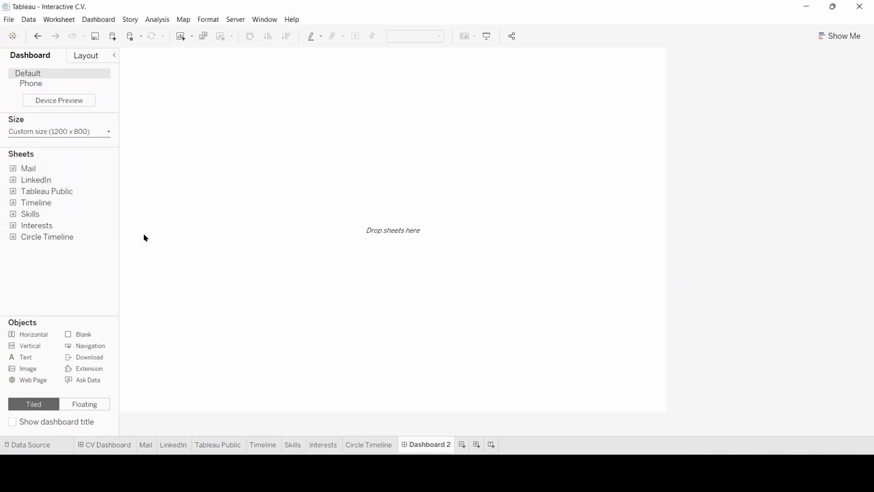
pyautogui.click(104, 444)
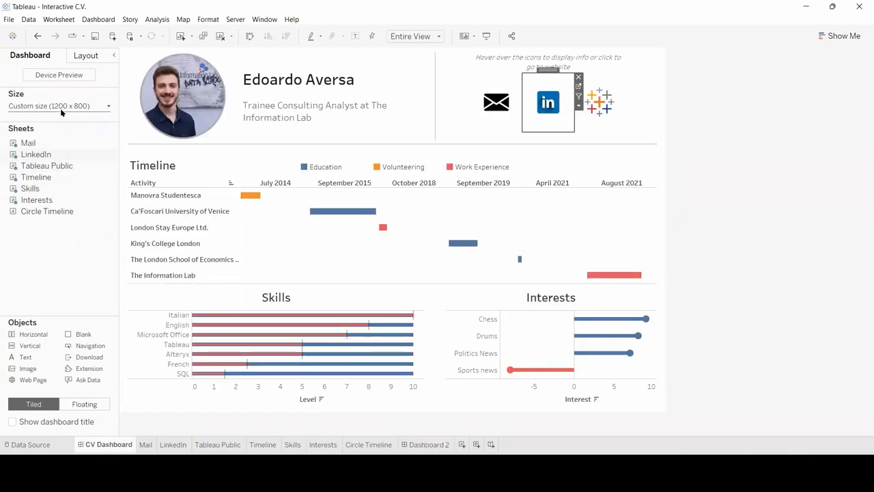
pyautogui.click(420, 445)
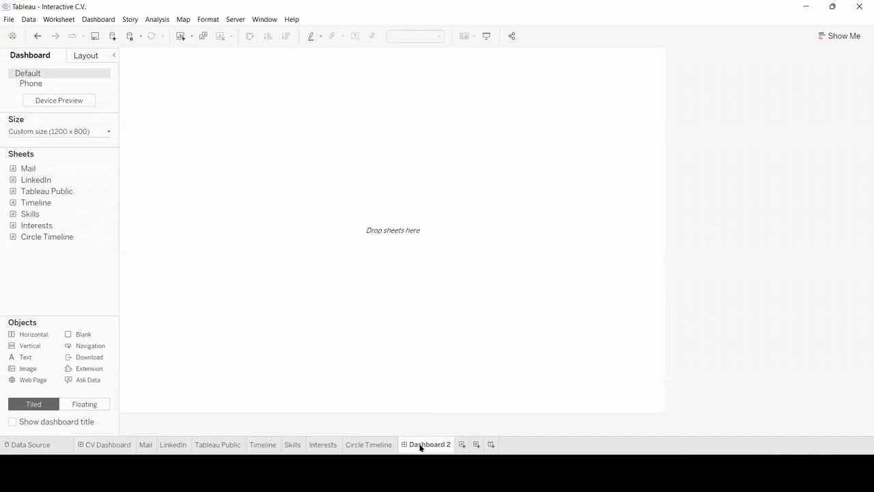
# Step: Add a floating Vertical container to the new dashboard and position it at x 0, y 0
pyautogui.click(84, 404)
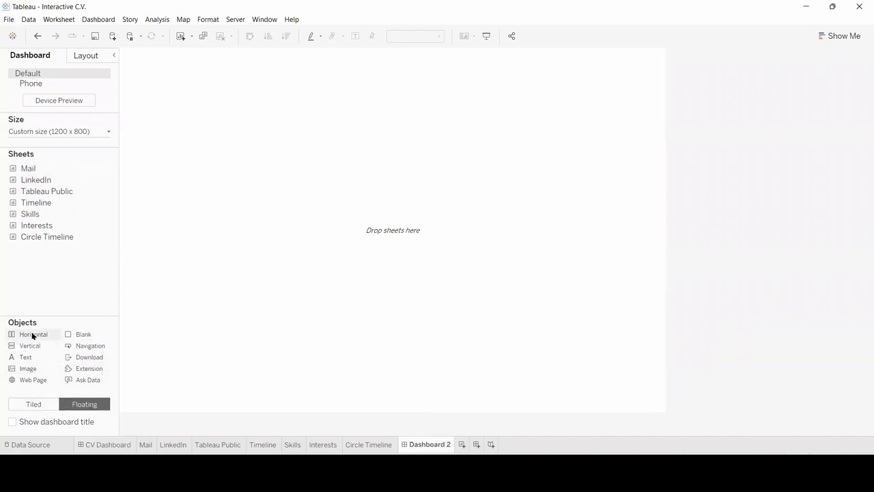
pyautogui.moveTo(30, 346); pyautogui.dragTo(147, 62)
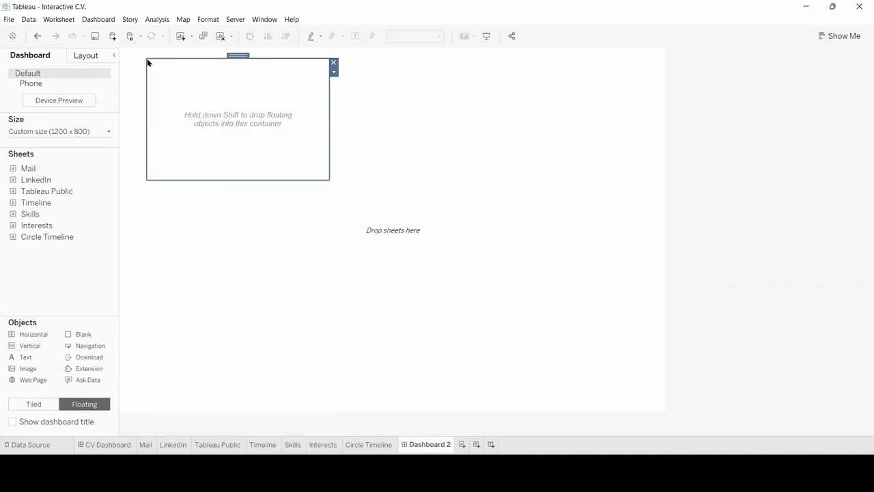
pyautogui.click(77, 57)
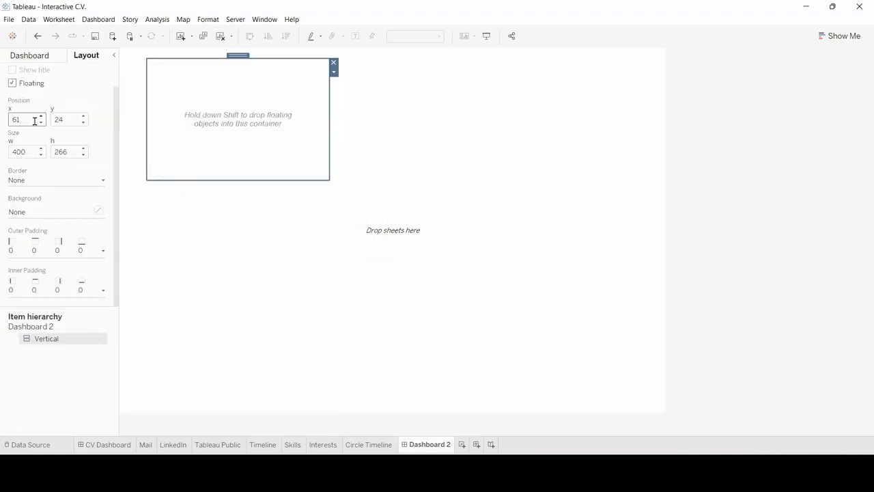
pyautogui.moveTo(33, 120); pyautogui.dragTo(10, 119)
pyautogui.write('0')
pyautogui.moveTo(66, 119); pyautogui.dragTo(59, 118)
pyautogui.write('0')
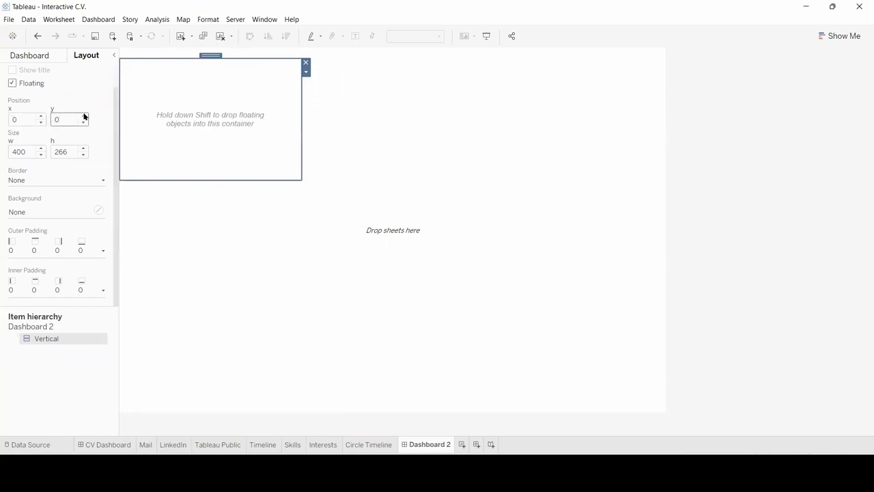
# Step: Set the vertical container's size to 1200 wide and 800 high so it fills the dashboard
pyautogui.click(25, 147)
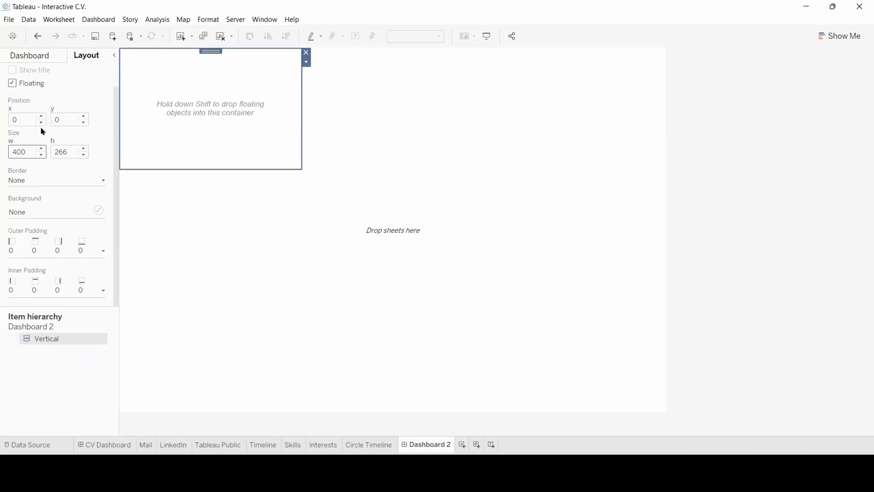
pyautogui.press('BackSpace')
pyautogui.write('12')
pyautogui.press('Tab')
pyautogui.click(65, 150)
pyautogui.doubleClick(64, 149)
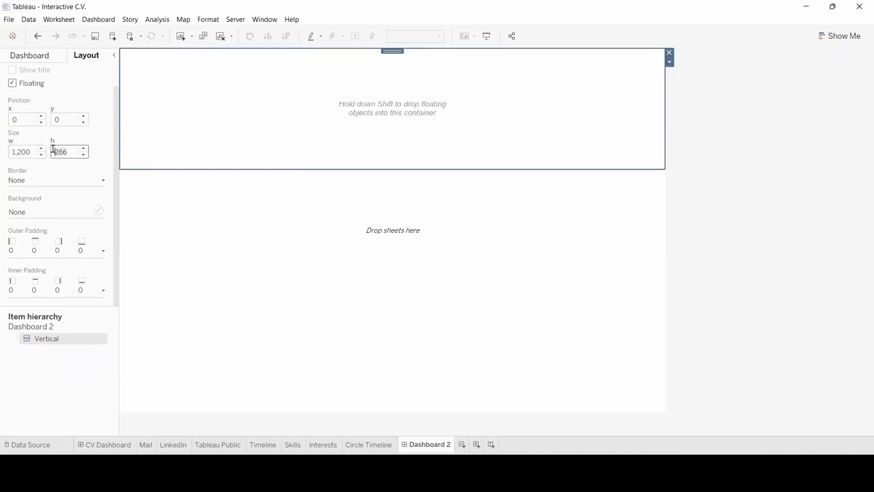
pyautogui.write('800')
pyautogui.press('Return')
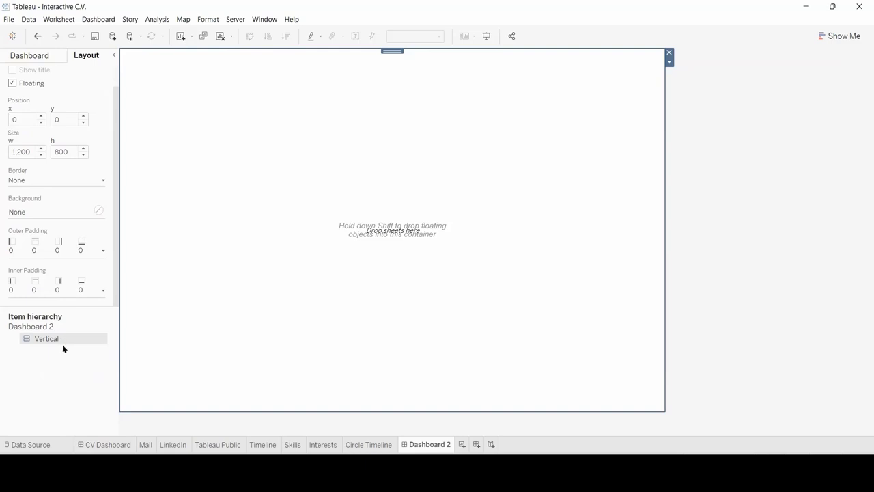
# Step: Place a tiled Blank inside the vertical container and add a tiled Horizontal container above it
pyautogui.click(54, 52)
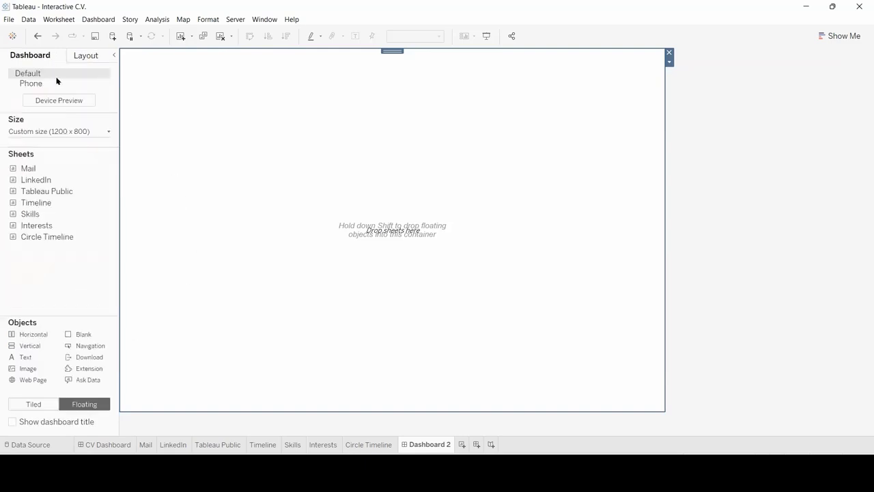
pyautogui.click(40, 404)
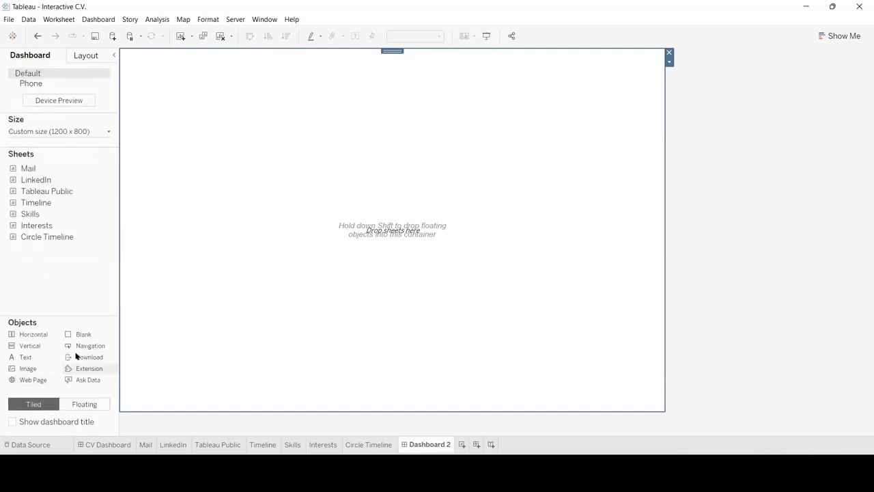
pyautogui.moveTo(81, 335); pyautogui.dragTo(310, 222)
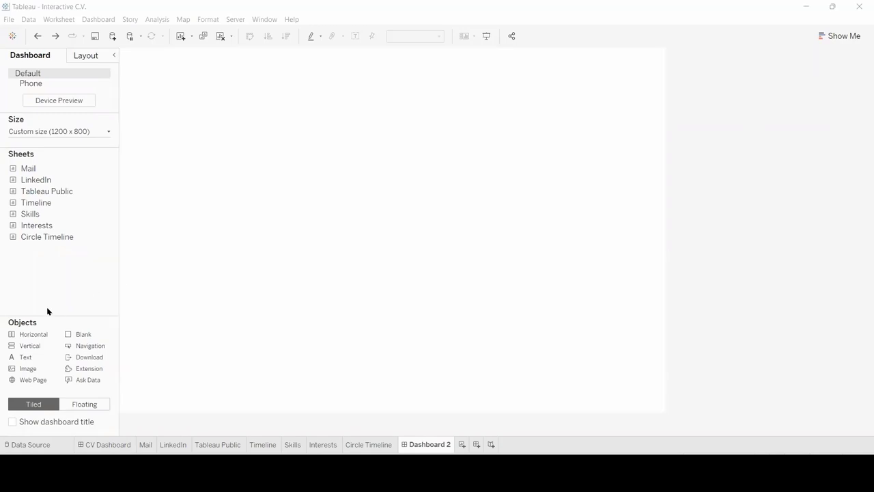
pyautogui.moveTo(30, 334); pyautogui.dragTo(329, 90)
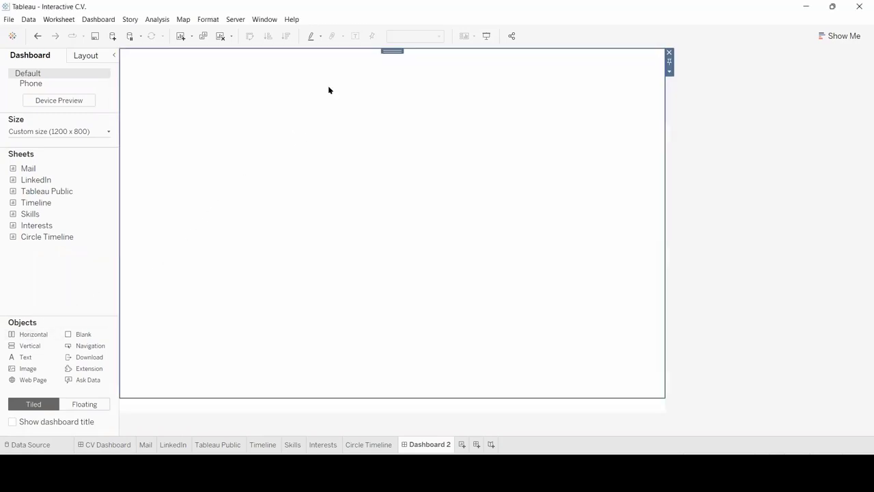
# Step: Set the horizontal container's height to 200 pixels and place a tiled Blank inside it
pyautogui.click(670, 71)
pyautogui.click(683, 142)
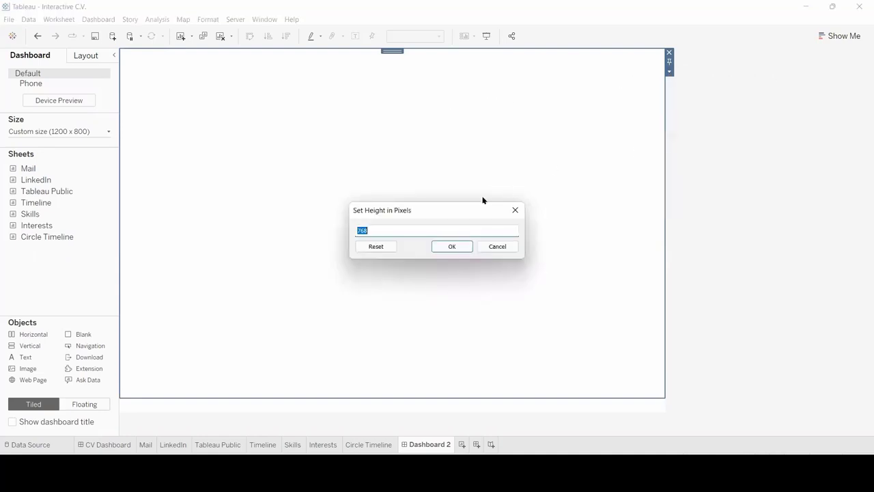
pyautogui.write('200')
pyautogui.click(452, 247)
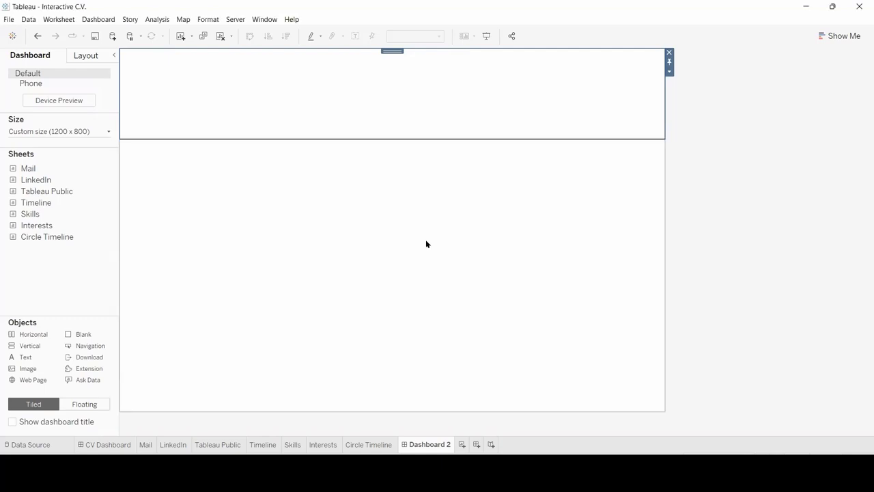
pyautogui.moveTo(70, 334); pyautogui.dragTo(321, 110)
pyautogui.moveTo(27, 372); pyautogui.dragTo(169, 94)
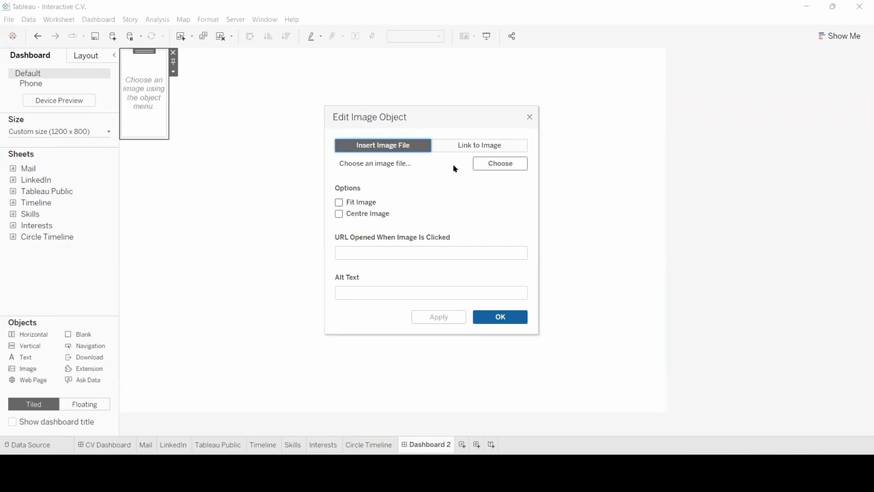
pyautogui.click(528, 117)
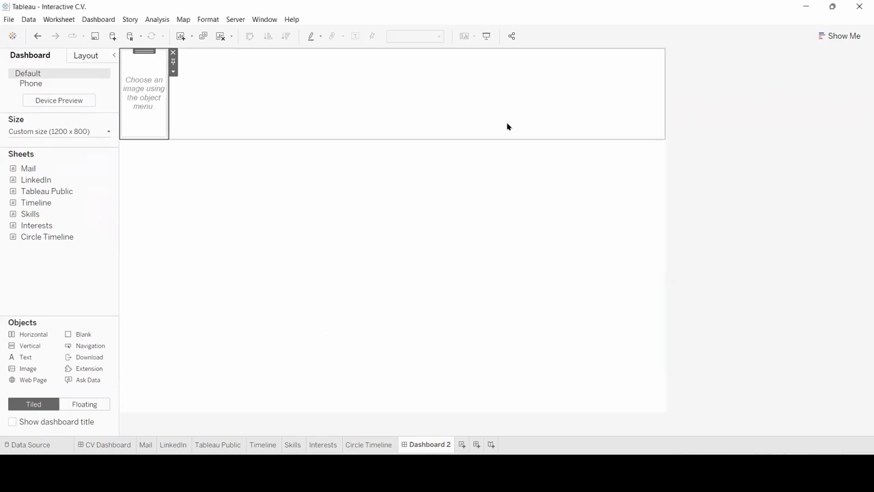
pyautogui.click(173, 53)
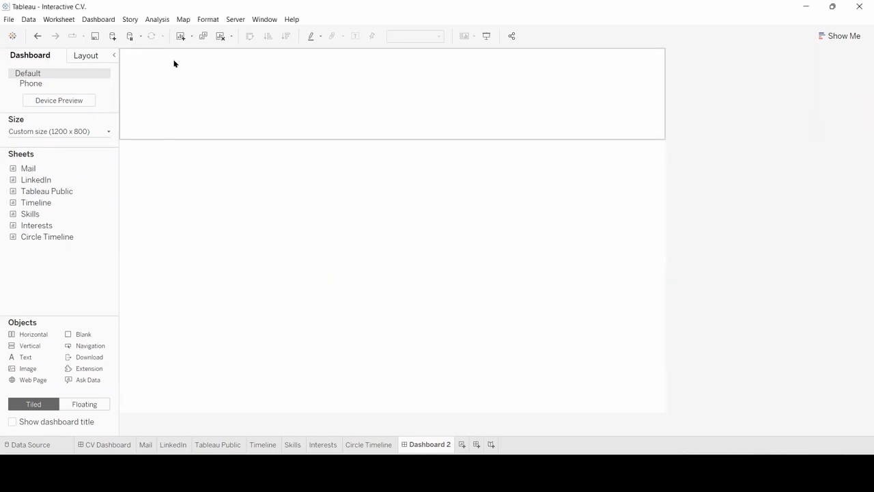
# Step: Copy the circular profile picture from the CV Dashboard and dock it in Dashboard 2's horizontal container, before the Blank
pyautogui.click(106, 445)
pyautogui.rightClick(215, 123)
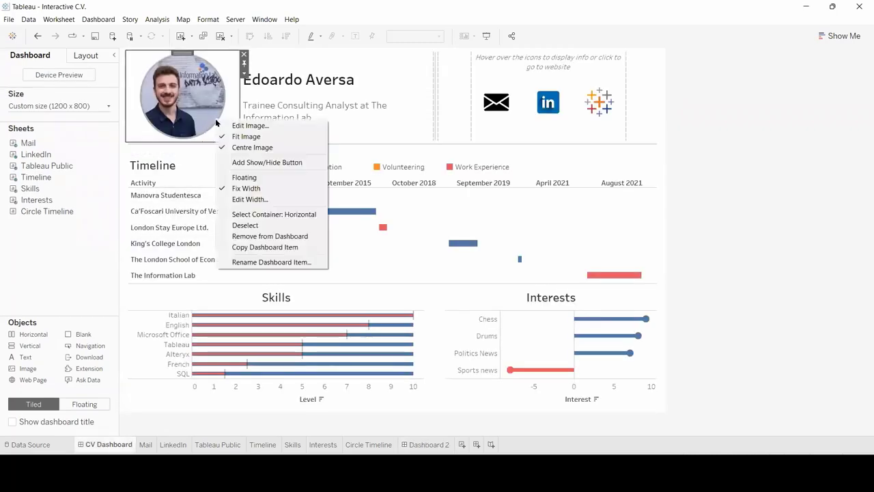
pyautogui.click(269, 247)
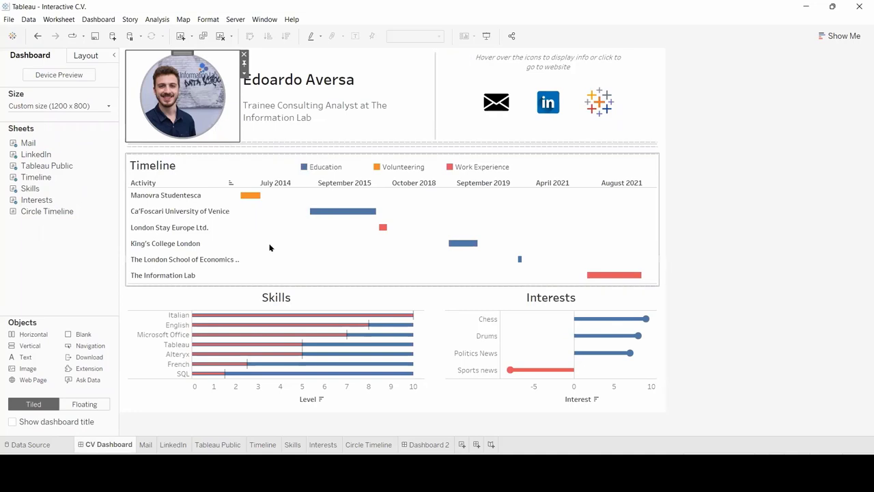
pyautogui.click(416, 446)
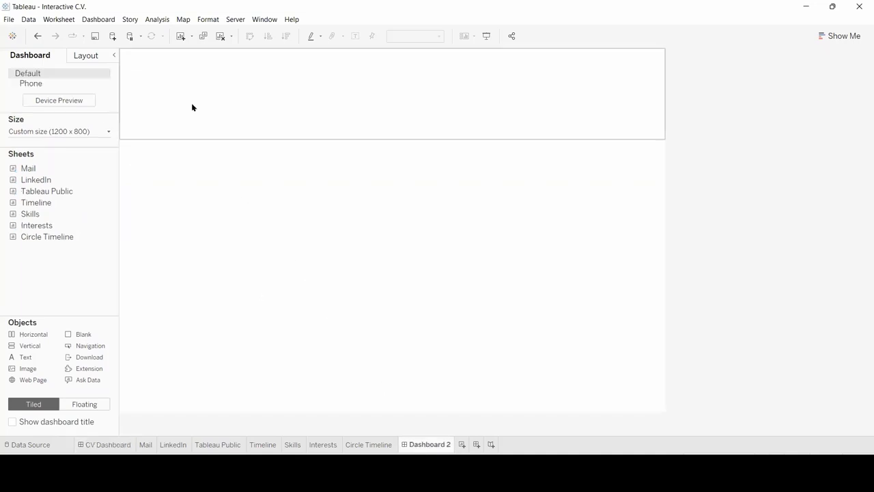
pyautogui.hotkey('ctrl', 'v')
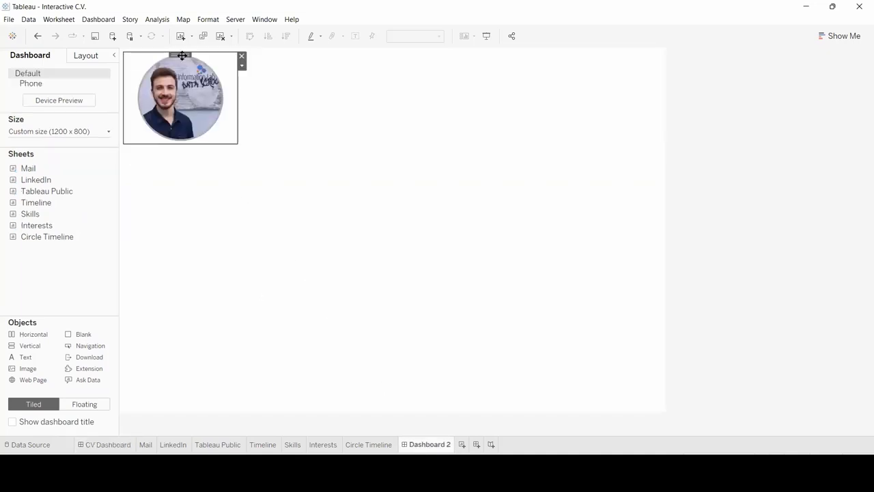
pyautogui.moveTo(182, 55); pyautogui.dragTo(173, 62)
pyautogui.moveTo(125, 84); pyautogui.dragTo(124, 87)
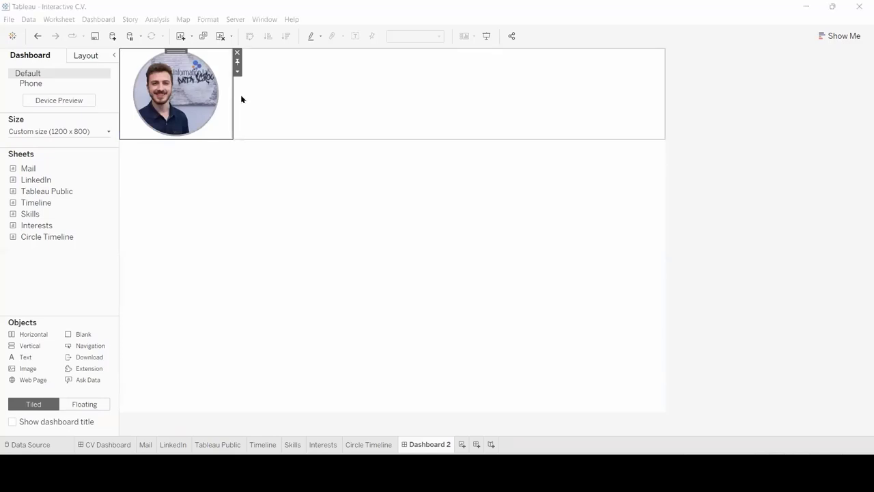
# Step: Copy the full name and job title text from the header text object on the CV Dashboard
pyautogui.click(105, 444)
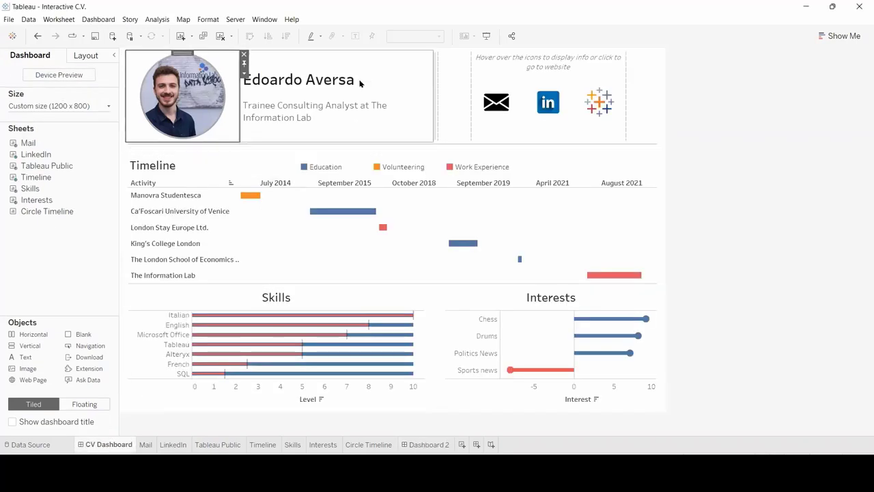
pyautogui.doubleClick(328, 103)
pyautogui.moveTo(486, 219); pyautogui.dragTo(319, 195)
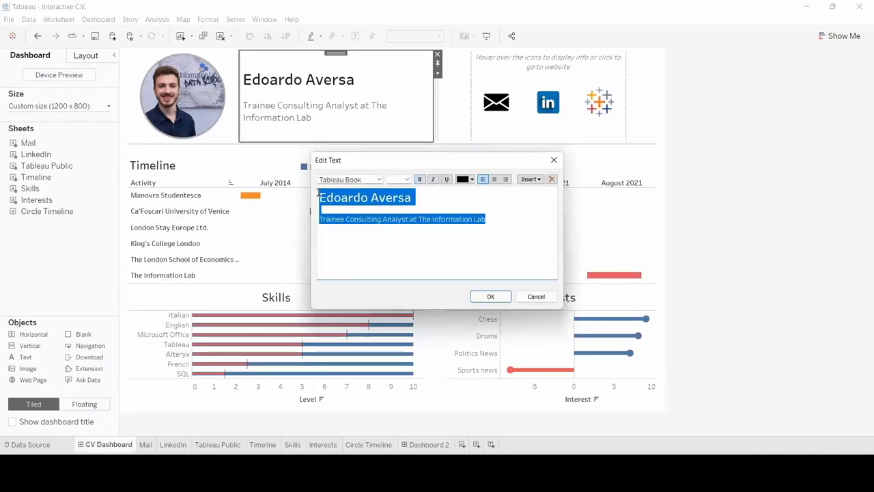
pyautogui.rightClick(335, 196)
pyautogui.click(348, 237)
pyautogui.click(554, 160)
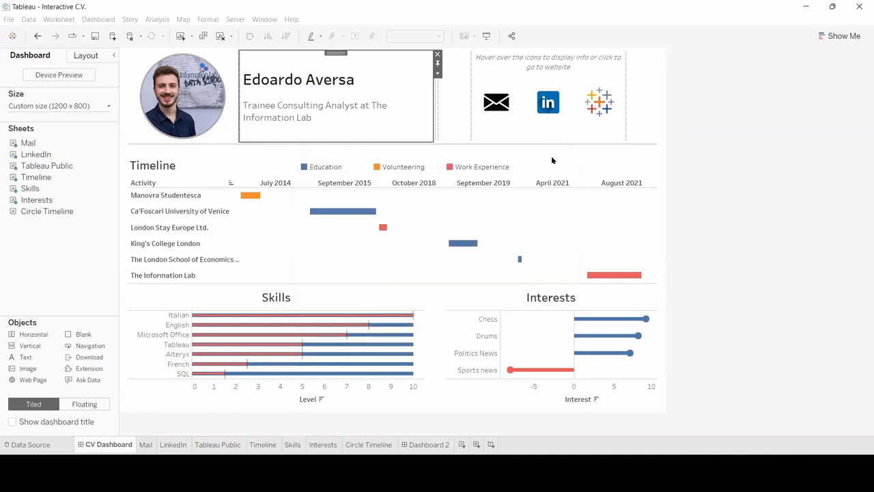
# Step: Add a tiled Text object beside the profile picture on Dashboard 2 and paste the copied name and job title into it
pyautogui.click(421, 444)
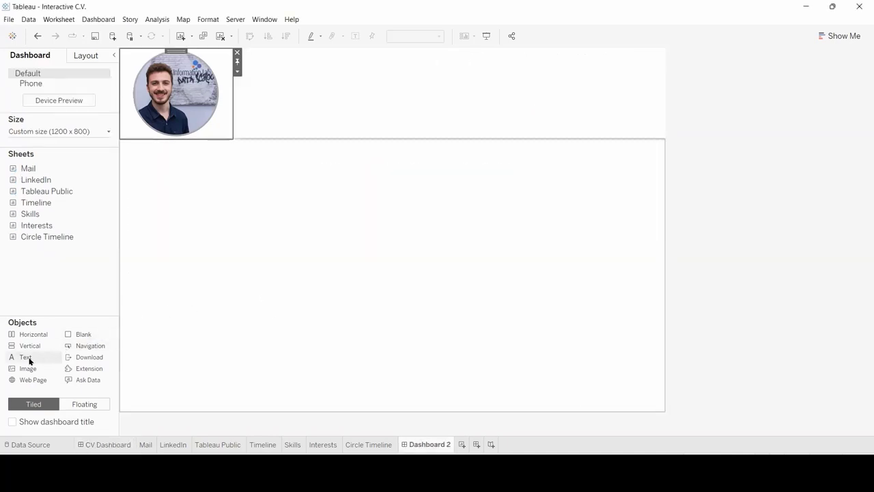
pyautogui.moveTo(28, 358); pyautogui.dragTo(248, 104)
pyautogui.rightClick(355, 193)
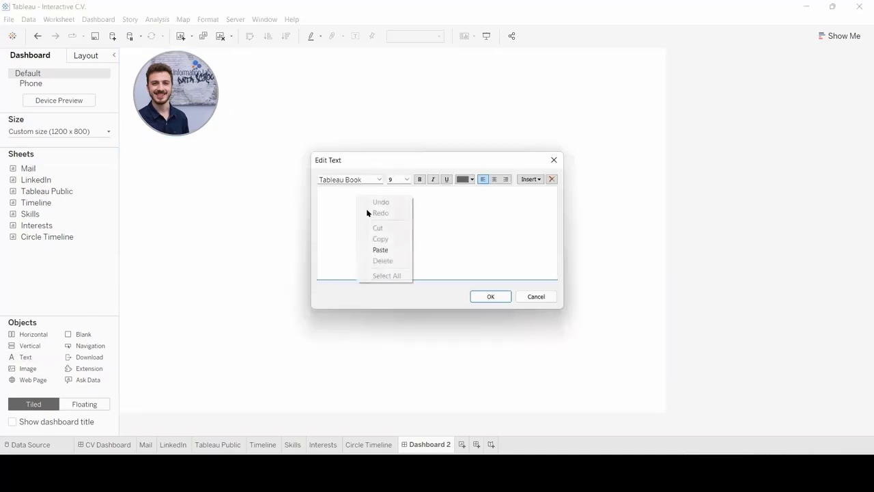
pyautogui.click(391, 251)
pyautogui.click(487, 296)
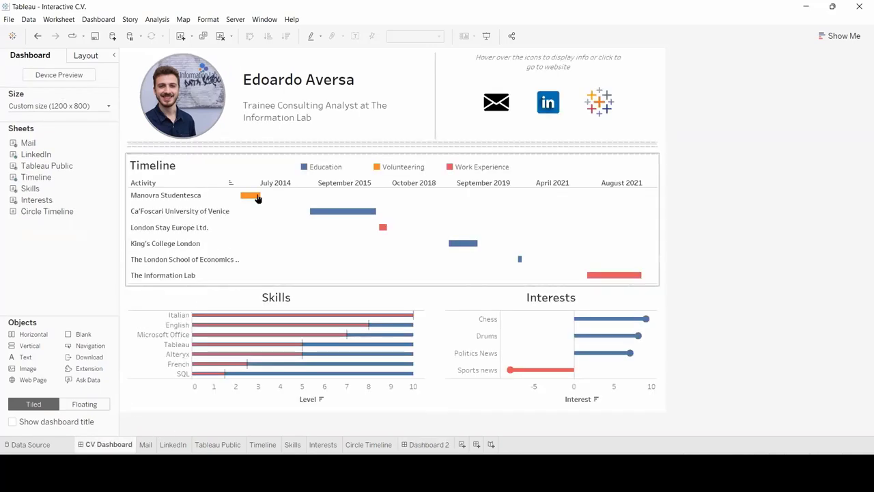
# Step: Check the header text's width on the CV Dashboard and set the Dashboard 2 text object's width to 425 pixels
pyautogui.click(355, 130)
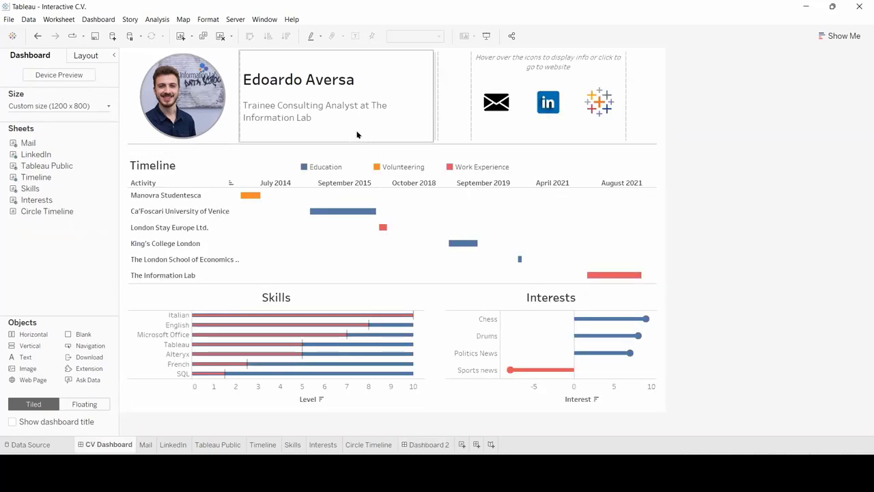
pyautogui.click(87, 57)
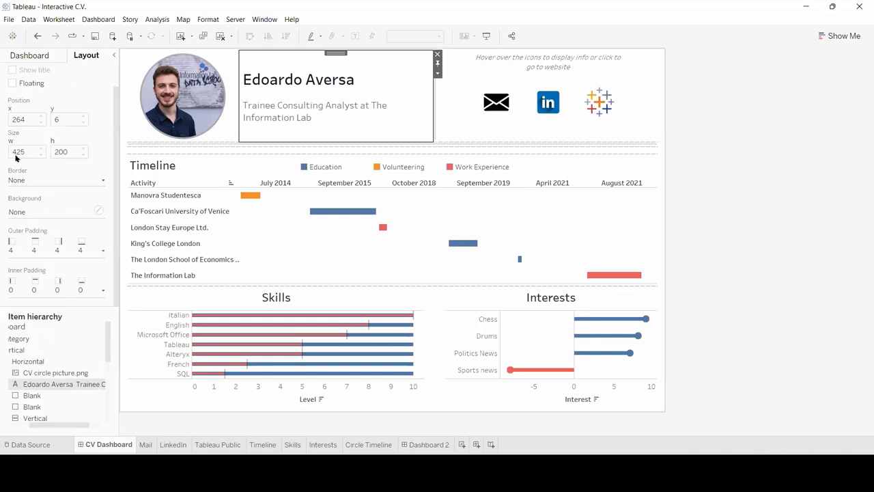
pyautogui.click(439, 444)
pyautogui.click(473, 71)
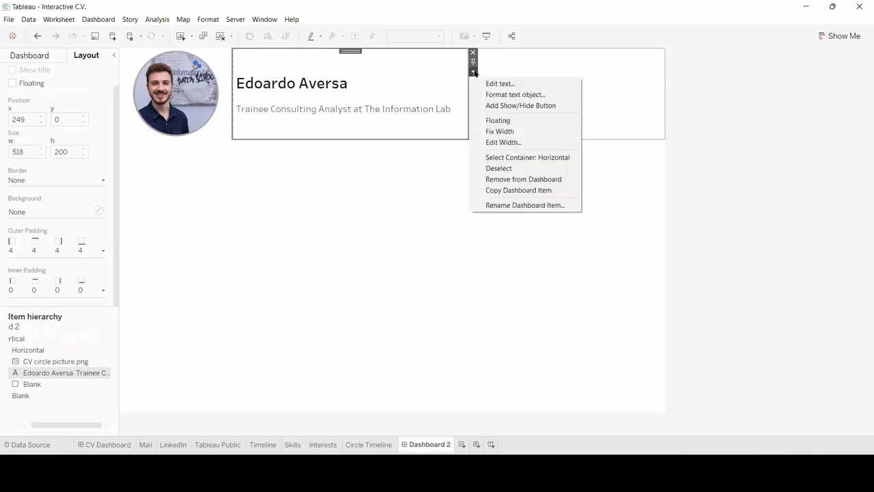
pyautogui.click(503, 142)
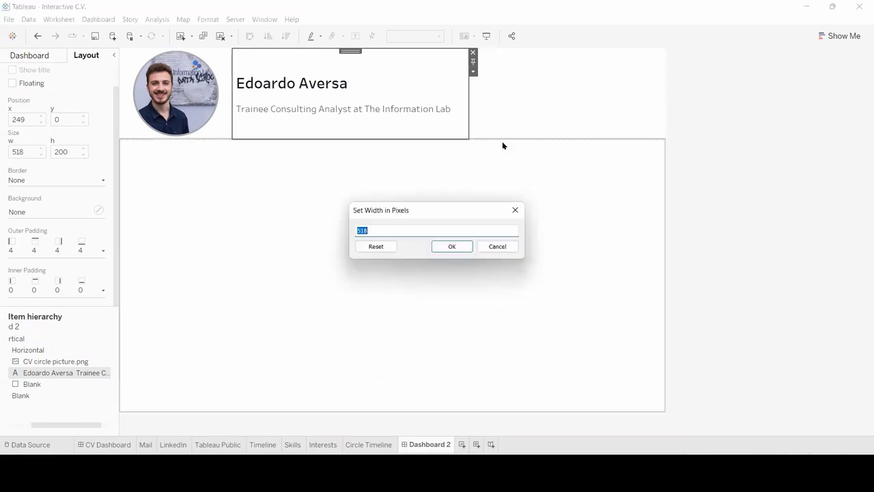
pyautogui.write('425')
pyautogui.click(434, 246)
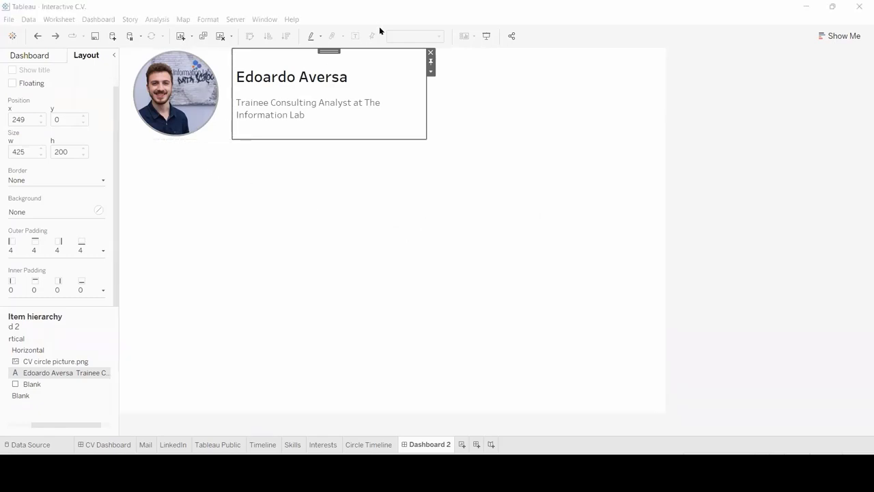
# Step: Insert a tiled Blank directly after the header text and give it a light grey background
pyautogui.click(32, 57)
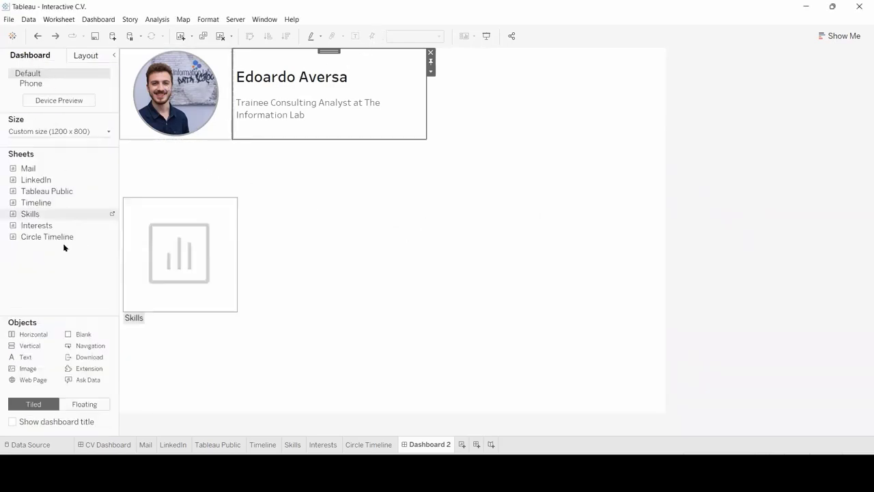
pyautogui.moveTo(86, 334); pyautogui.dragTo(435, 100)
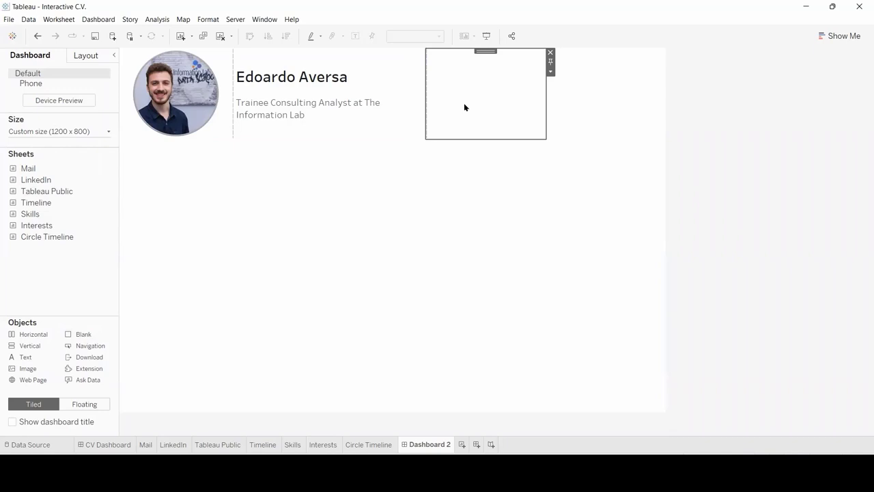
pyautogui.click(76, 57)
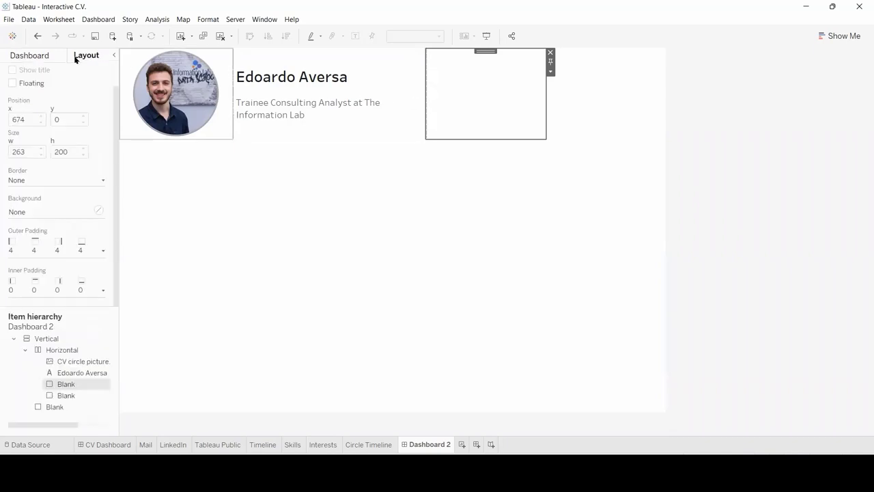
pyautogui.click(41, 209)
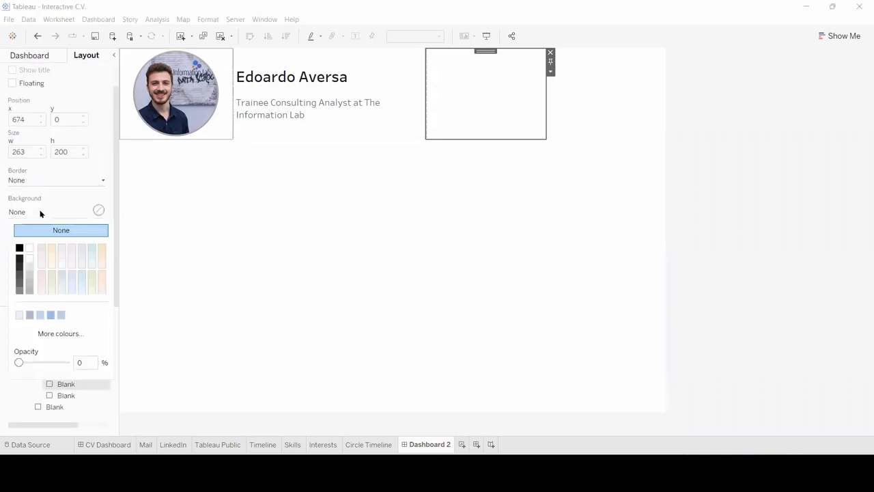
pyautogui.click(30, 275)
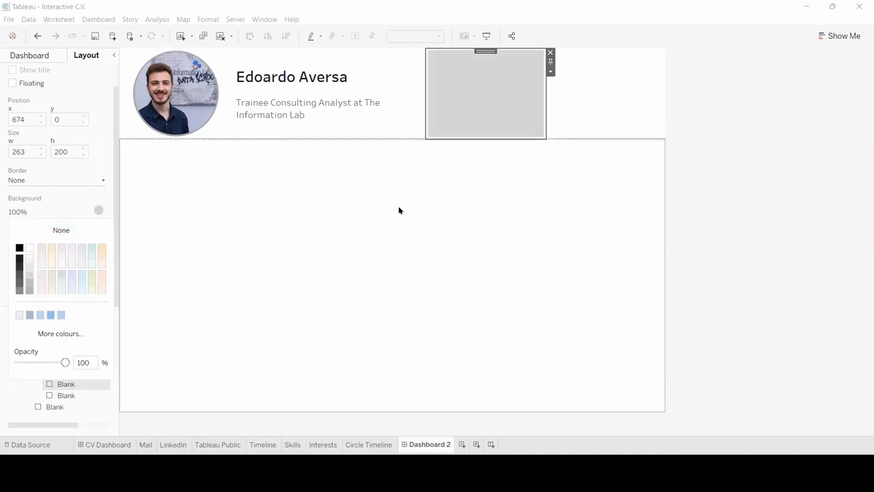
# Step: Set the grey Blank's width to 10 pixels to make a thin vertical divider, and check its outer padding
pyautogui.click(550, 73)
pyautogui.click(550, 73)
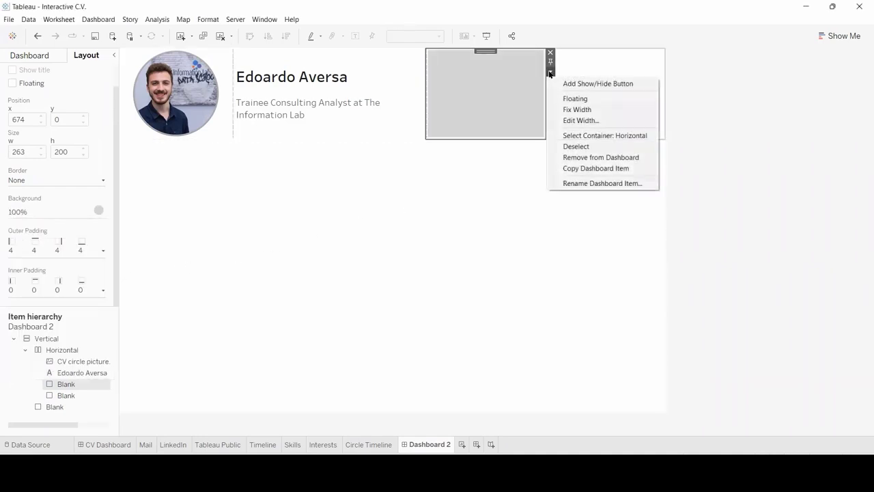
pyautogui.click(581, 120)
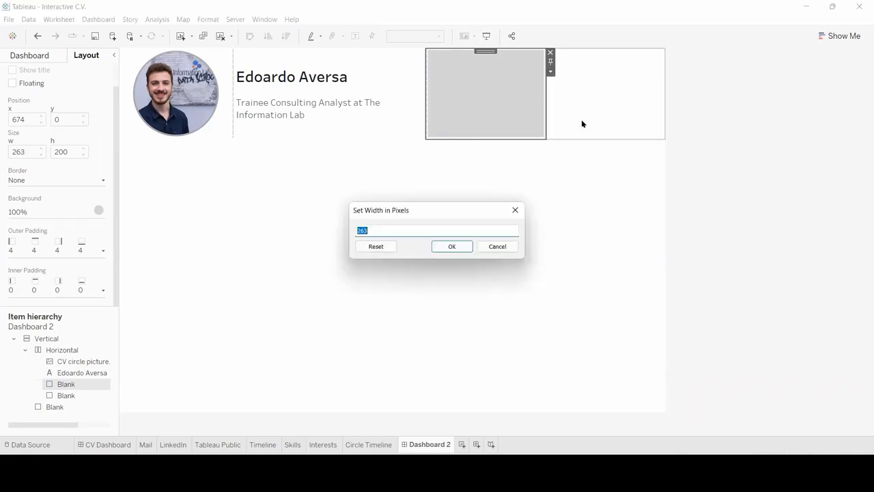
pyautogui.write('10')
pyautogui.click(452, 247)
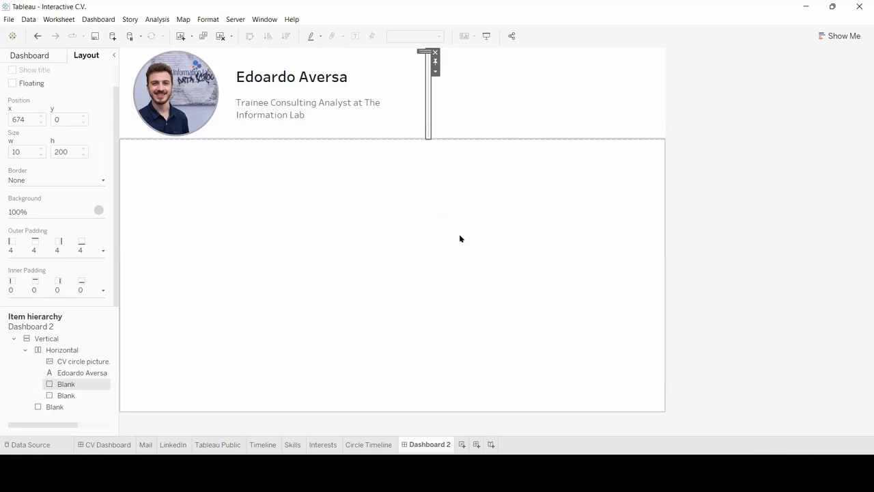
pyautogui.click(31, 249)
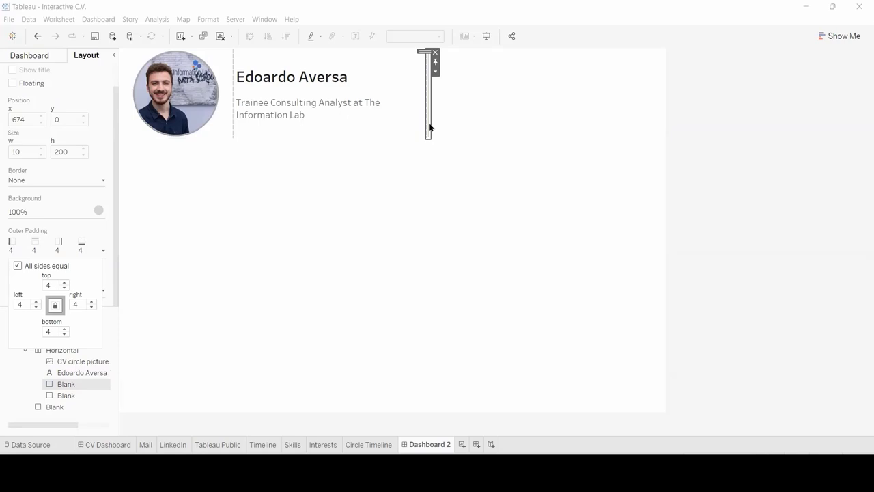
pyautogui.click(680, 126)
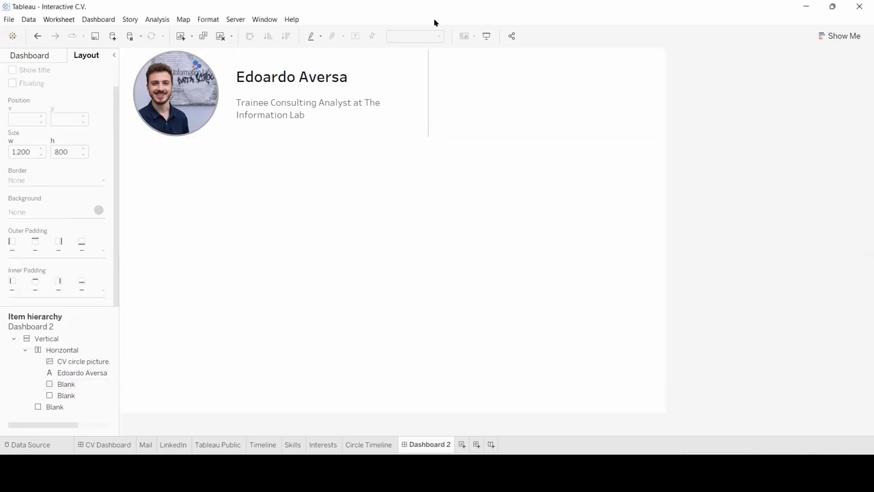
# Step: Insert a tiled Blank directly after the grey vertical divider in the header row of Dashboard 2
pyautogui.click(123, 73)
pyautogui.click(54, 57)
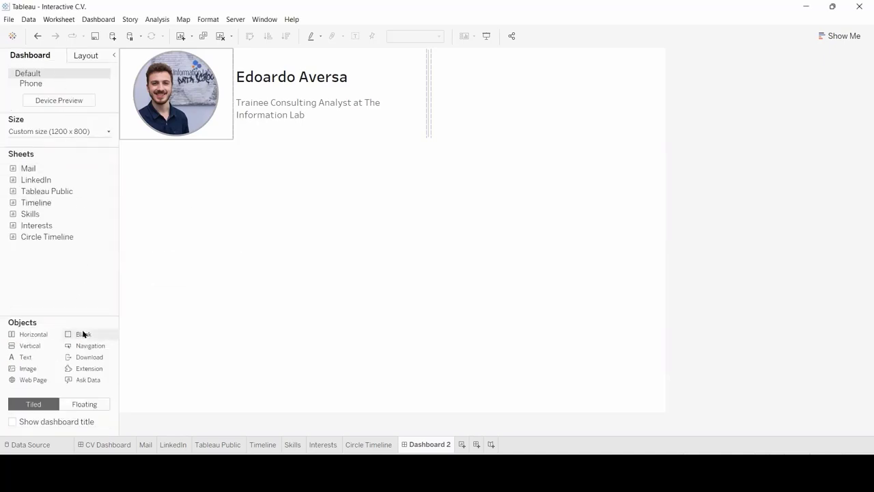
pyautogui.moveTo(84, 334); pyautogui.dragTo(439, 100)
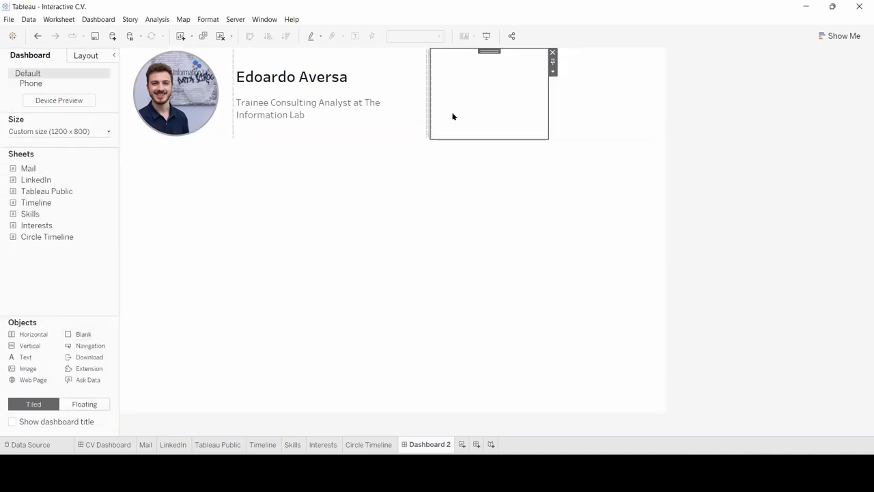
# Step: Check the header spacer's width on the CV Dashboard and set the new Blank's width on Dashboard 2 to 73 pixels
pyautogui.click(104, 445)
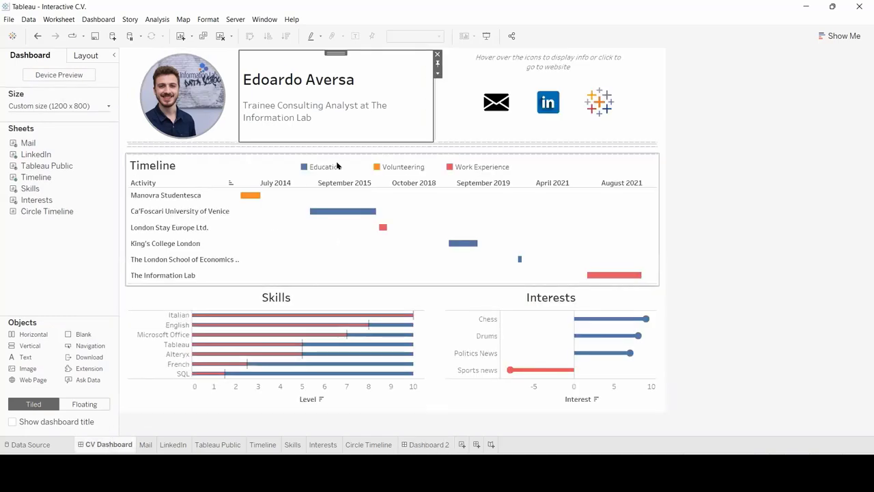
pyautogui.click(444, 95)
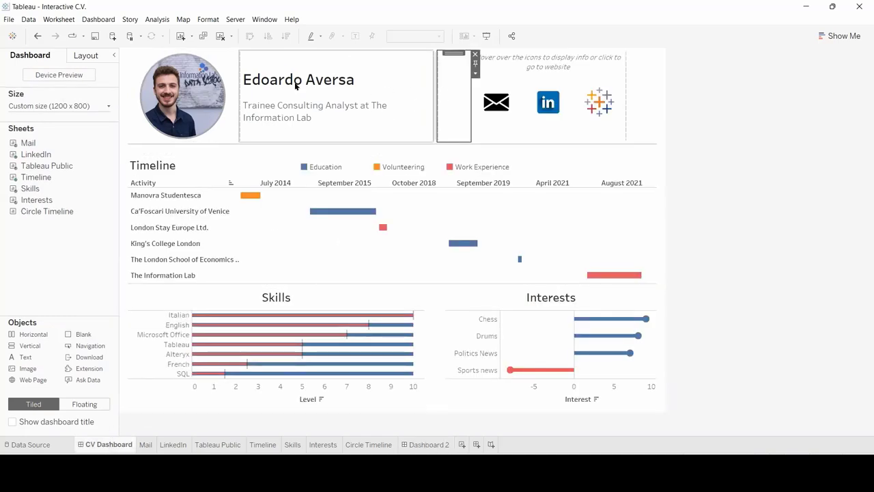
pyautogui.click(86, 56)
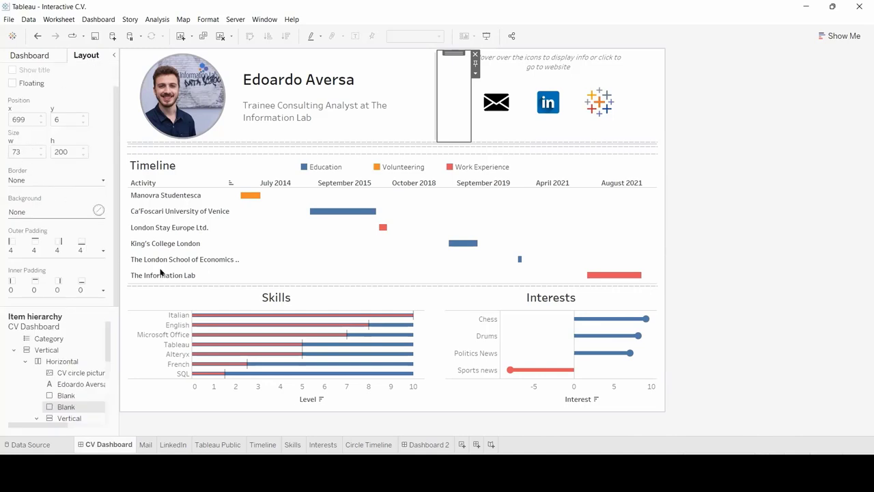
pyautogui.click(429, 445)
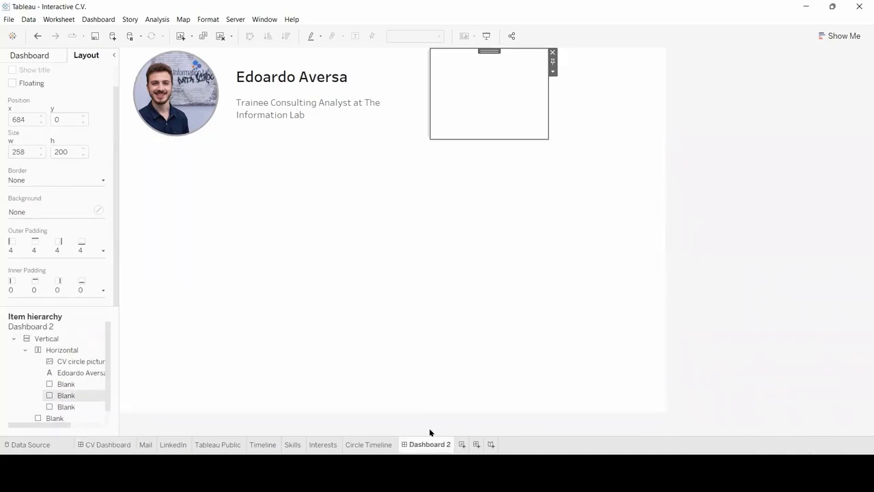
pyautogui.click(553, 71)
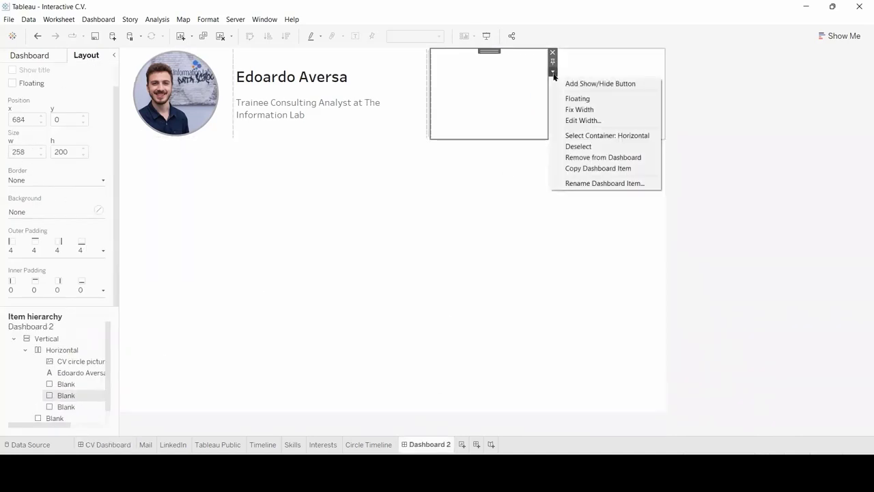
pyautogui.click(579, 120)
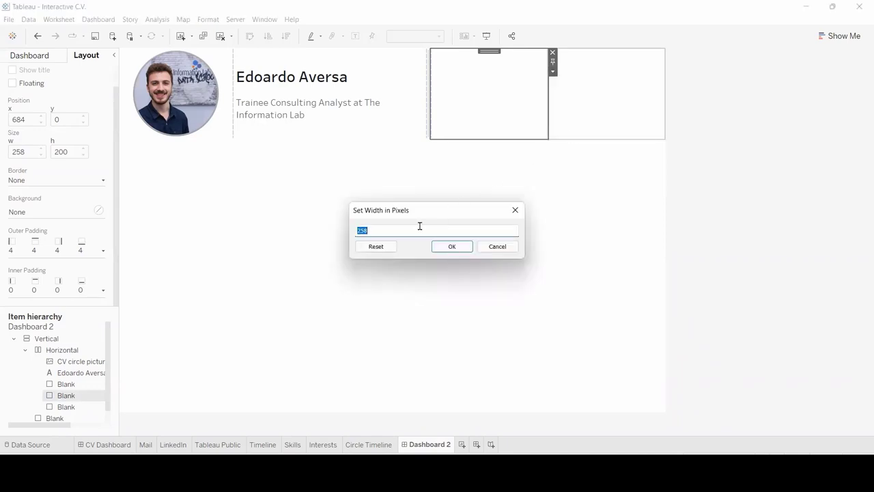
pyautogui.write('73')
pyautogui.click(452, 247)
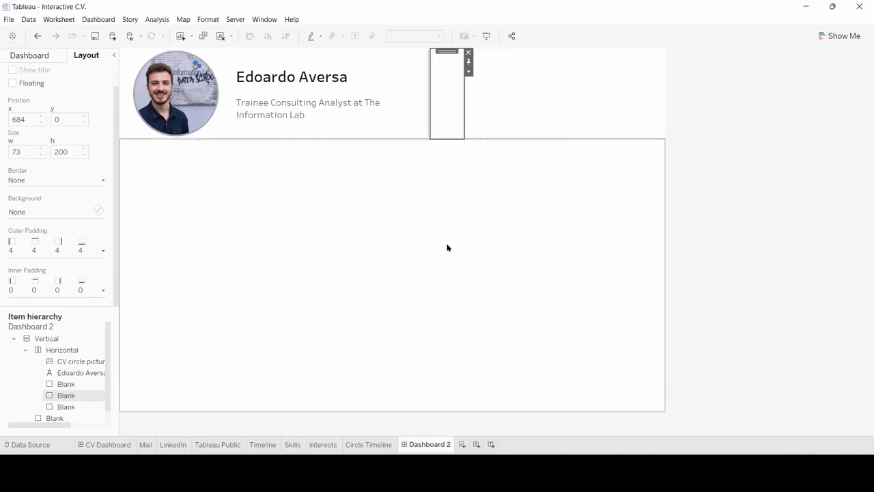
# Step: Add a tiled Vertical container after the spacer Blank and set its width to 340 pixels, matching the icon container on the CV Dashboard
pyautogui.click(22, 55)
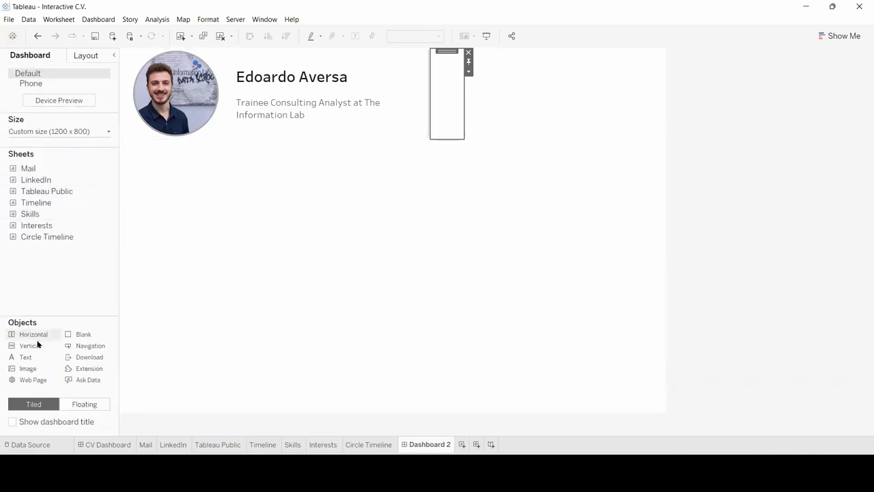
pyautogui.moveTo(38, 344); pyautogui.dragTo(480, 101)
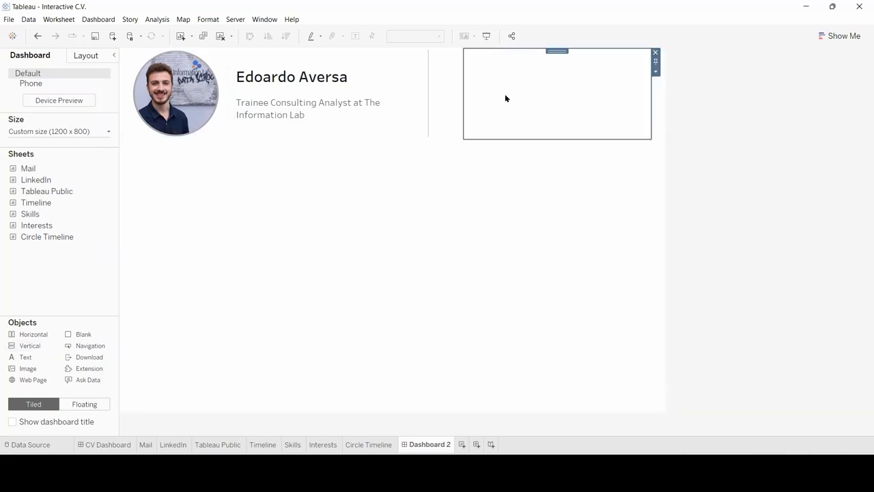
pyautogui.click(106, 442)
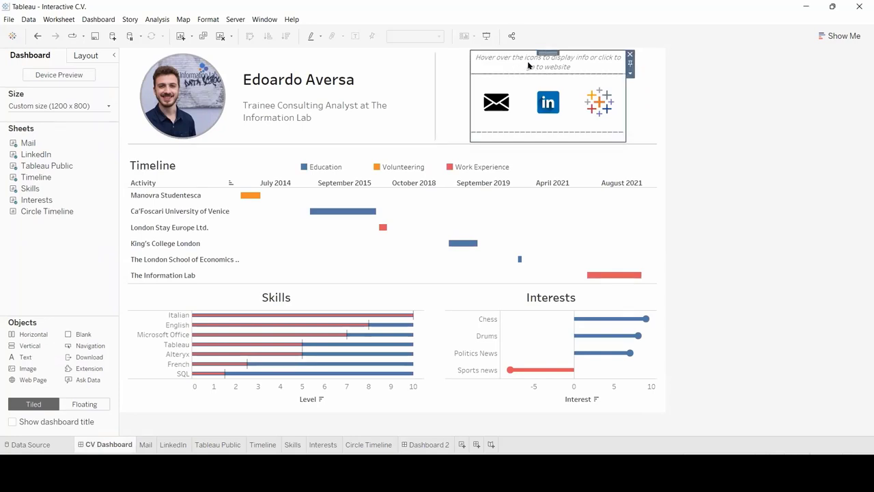
pyautogui.click(89, 57)
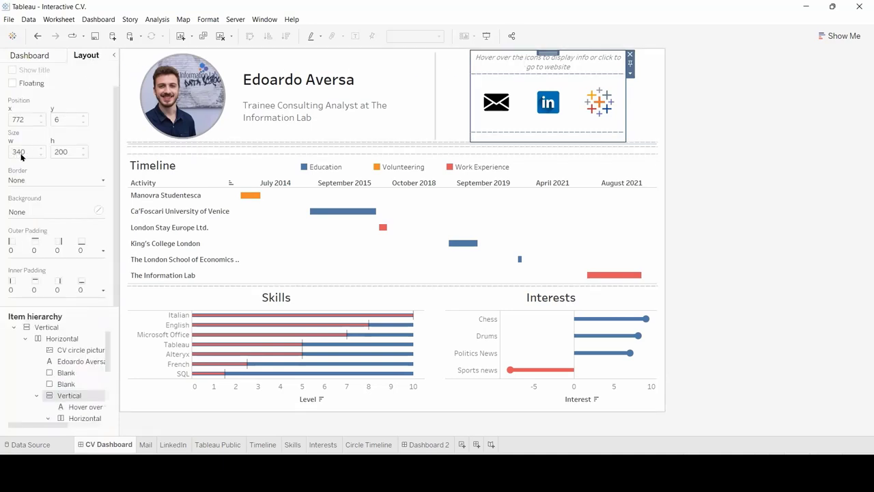
pyautogui.click(431, 445)
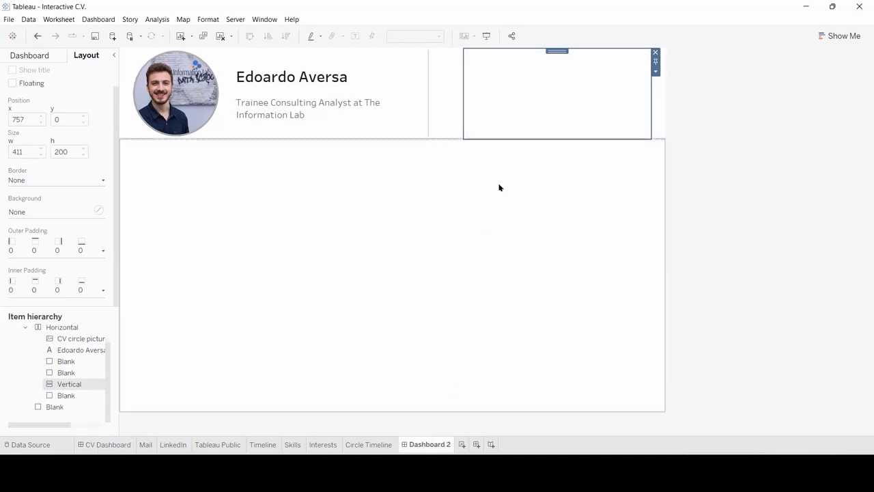
pyautogui.click(655, 71)
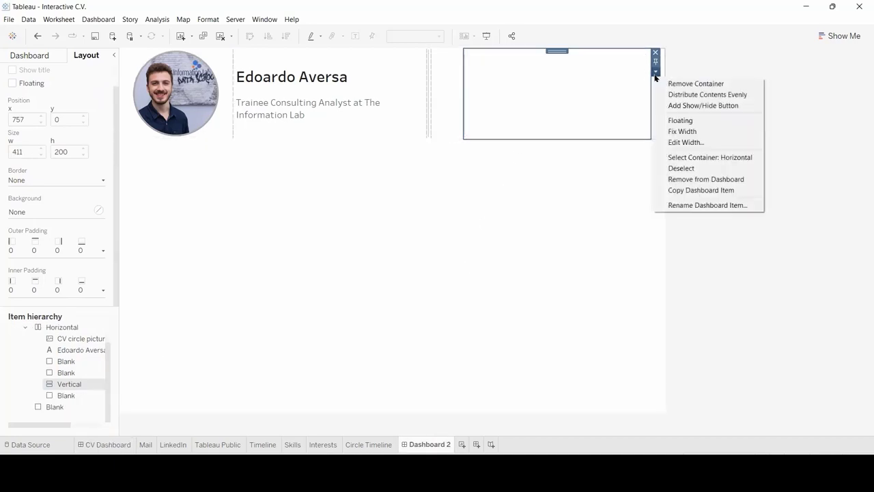
pyautogui.click(676, 142)
pyautogui.write('340')
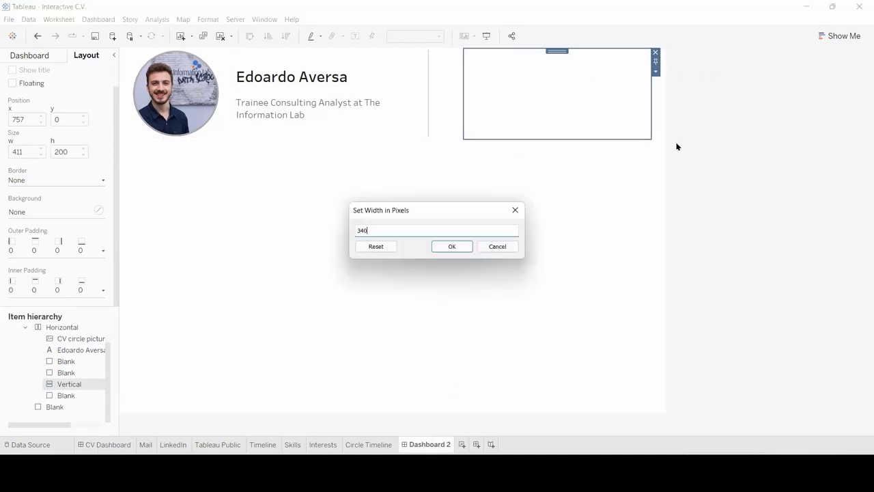
pyautogui.click(444, 247)
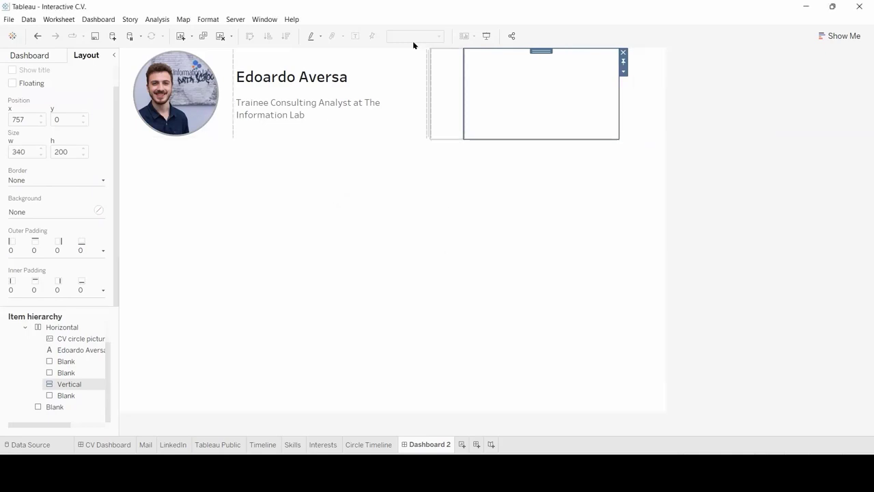
# Step: Fill the vertical container with a Blank and, above it, a fixed-height Text object holding the copied hint about hovering over the icons
pyautogui.click(38, 57)
pyautogui.moveTo(84, 333); pyautogui.dragTo(531, 95)
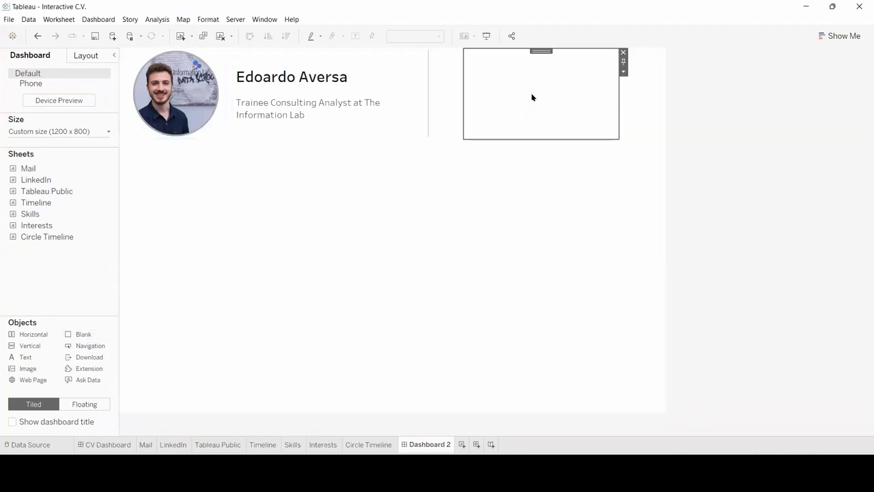
pyautogui.moveTo(29, 356); pyautogui.dragTo(531, 78)
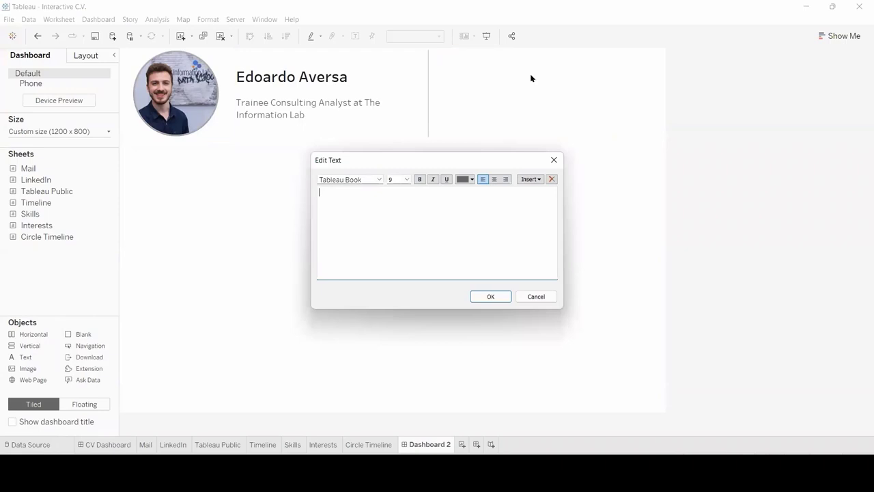
pyautogui.rightClick(469, 194)
pyautogui.click(498, 250)
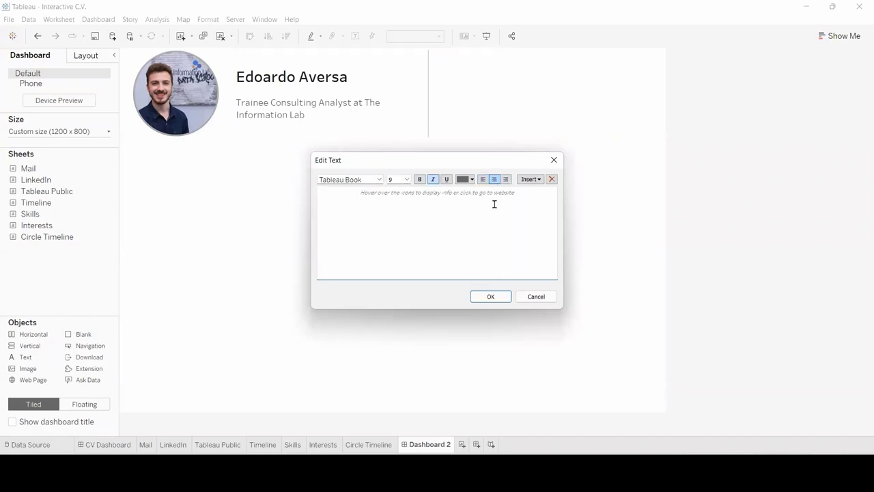
pyautogui.click(498, 294)
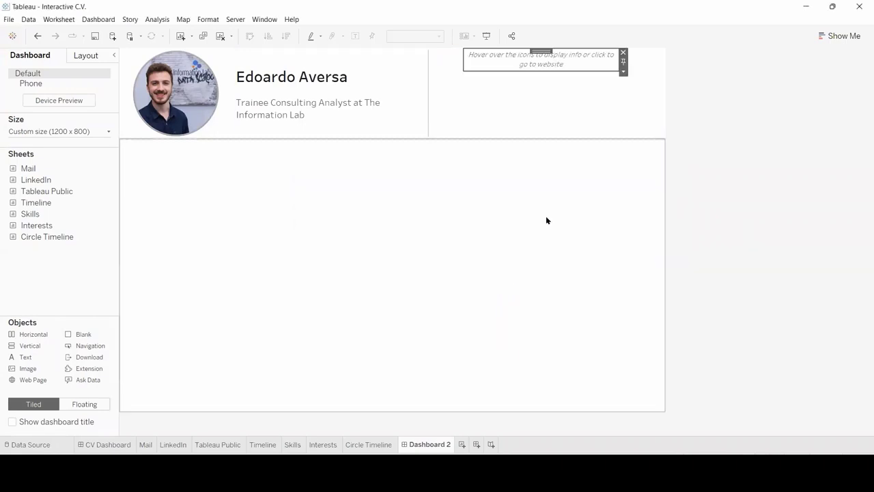
pyautogui.click(624, 63)
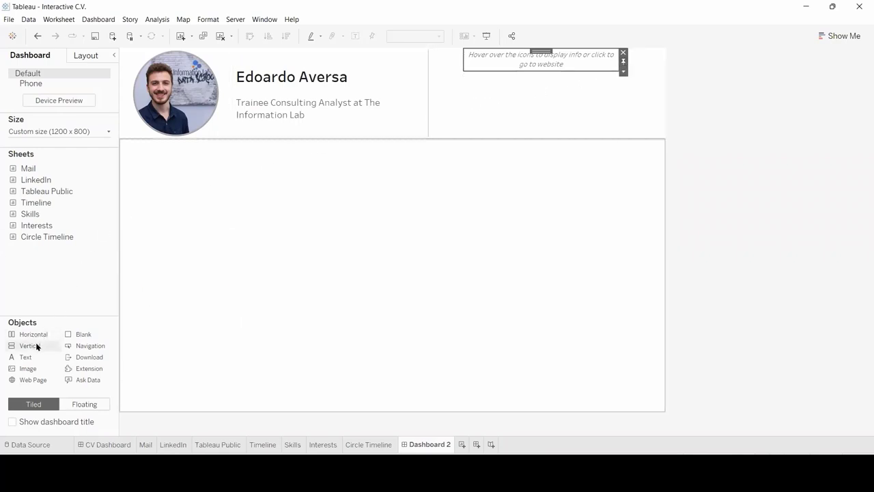
# Step: Insert a Horizontal container between the hint text and the Blank, and set its height to 100 pixels
pyautogui.moveTo(42, 335); pyautogui.dragTo(559, 85)
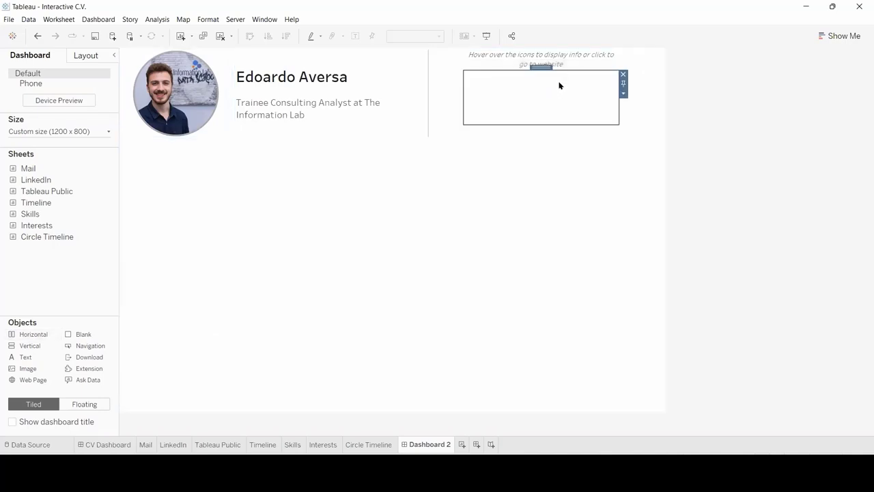
pyautogui.click(623, 93)
pyautogui.click(654, 166)
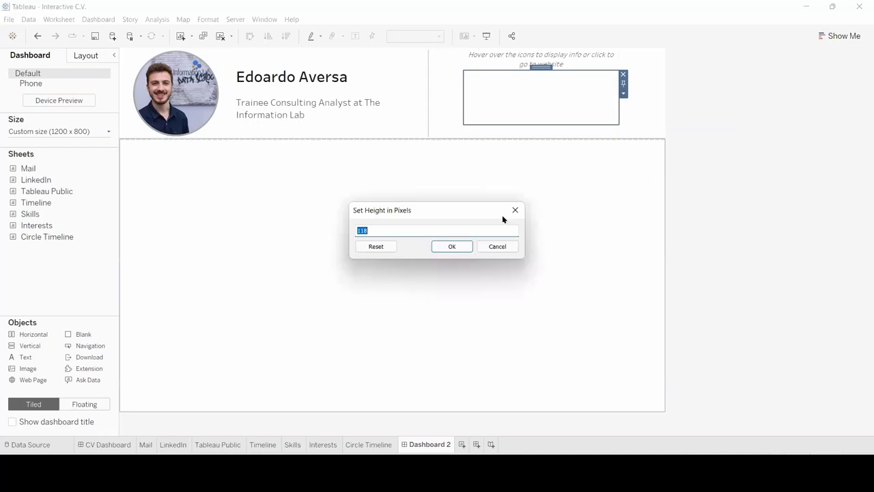
pyautogui.write('100')
pyautogui.click(450, 247)
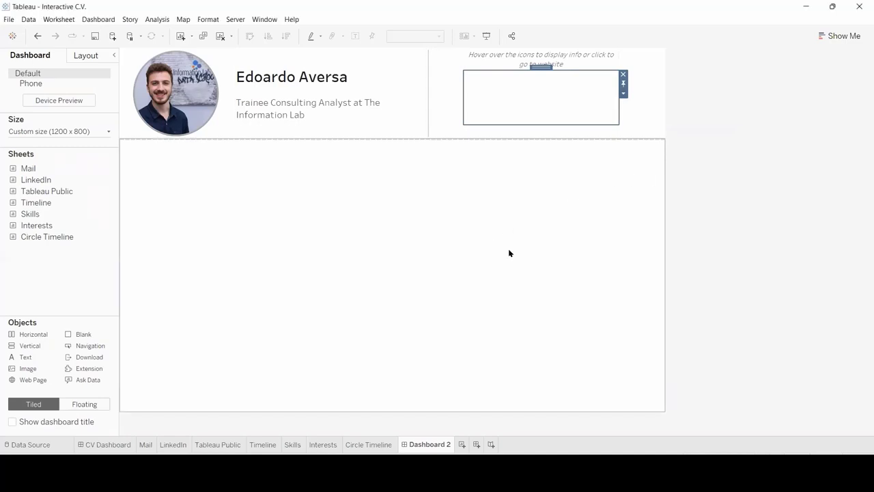
# Step: Place the Mail sheet in the new horizontal container and hide its title
pyautogui.moveTo(34, 169)
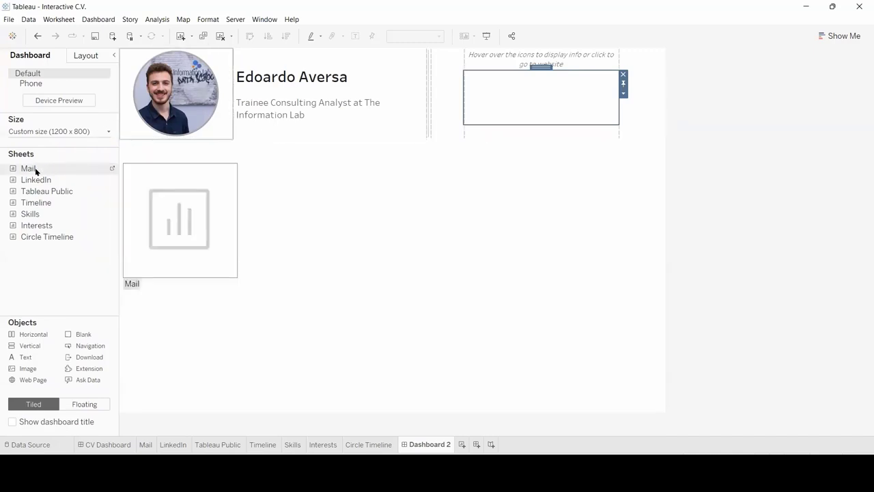
pyautogui.moveTo(32, 167); pyautogui.dragTo(489, 107)
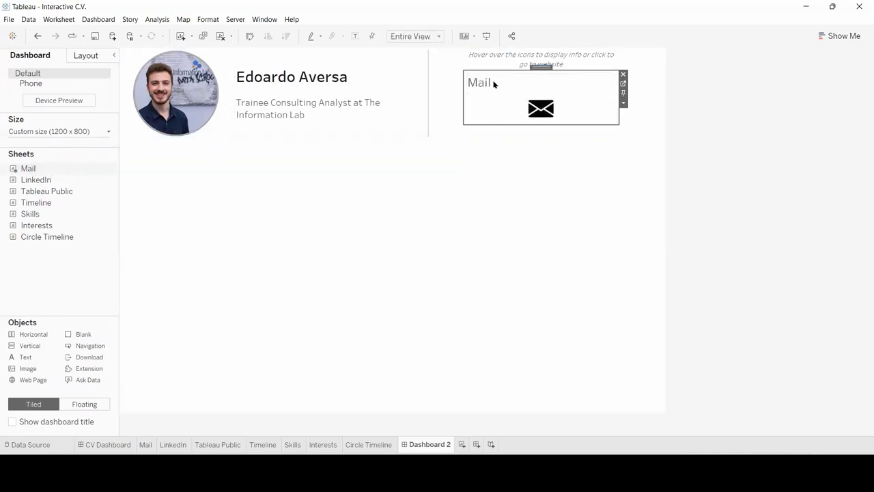
pyautogui.rightClick(494, 83)
pyautogui.click(517, 108)
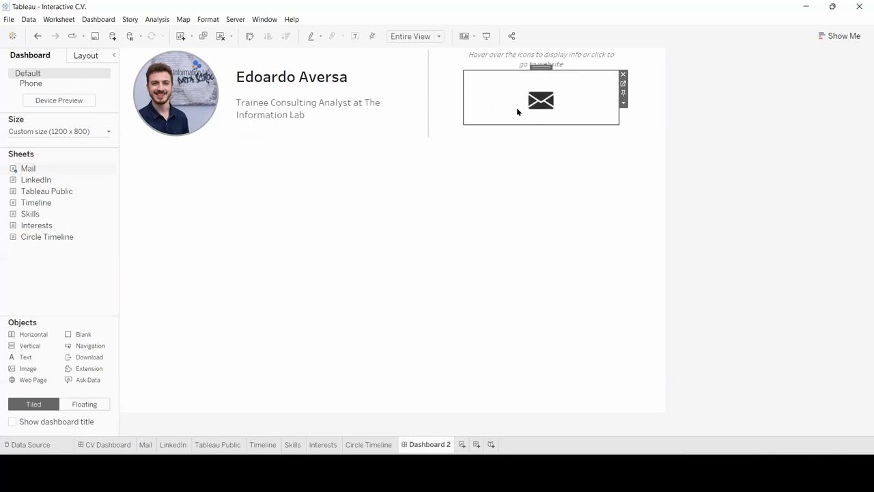
# Step: Place the LinkedIn sheet directly after the Mail icon and hide its title
pyautogui.doubleClick(79, 181)
pyautogui.moveTo(55, 184); pyautogui.dragTo(576, 106)
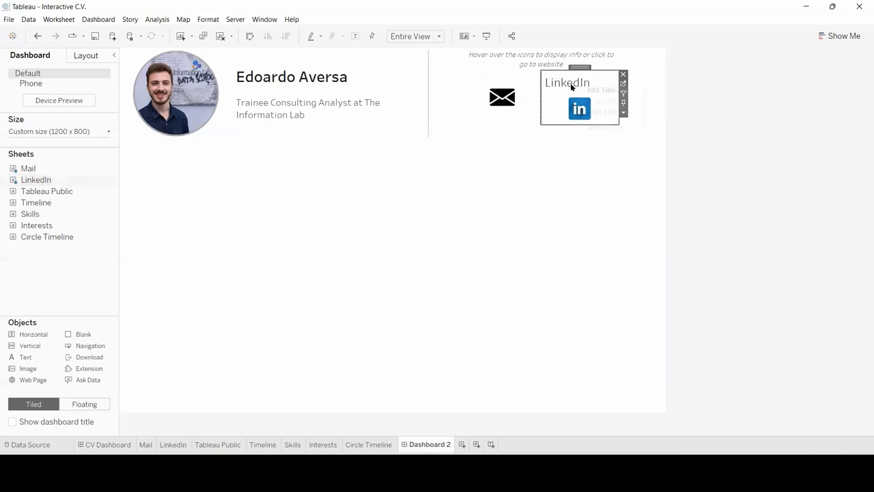
pyautogui.rightClick(570, 83)
pyautogui.click(586, 112)
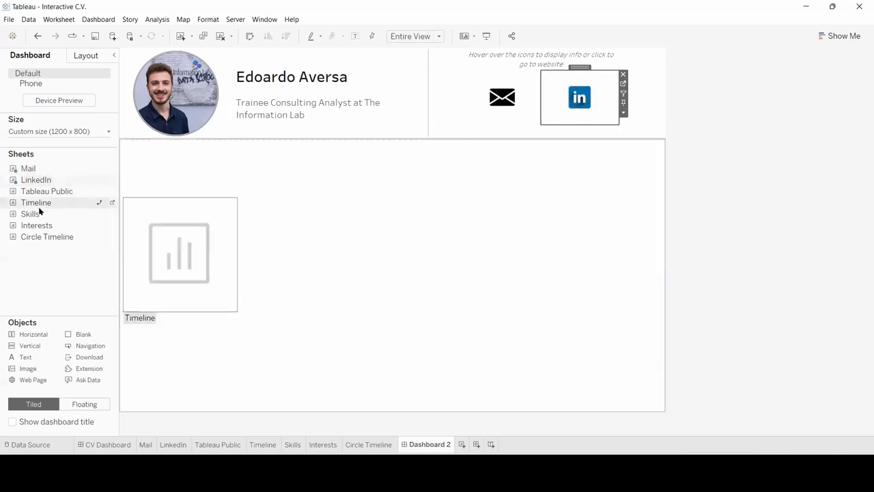
# Step: Place the Tableau Public sheet directly after the LinkedIn icon and hide its title
pyautogui.moveTo(34, 193); pyautogui.dragTo(595, 109)
pyautogui.rightClick(597, 88)
pyautogui.click(617, 118)
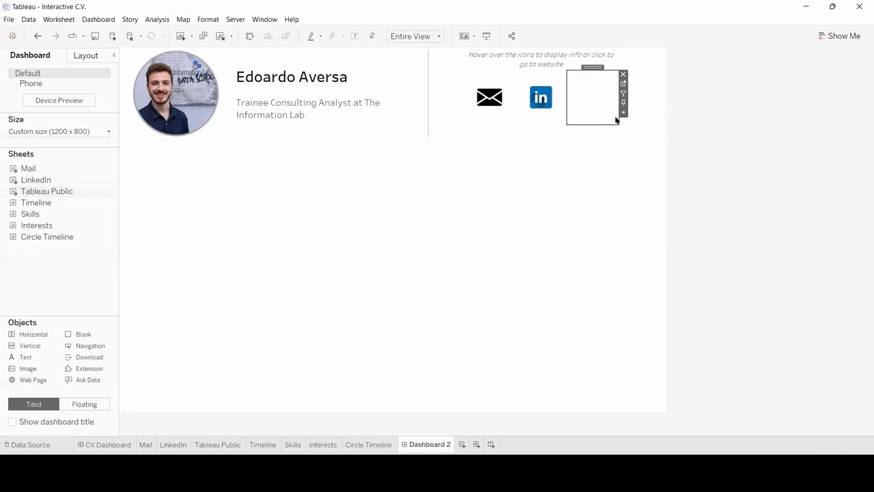
# Step: Distribute the Mail, LinkedIn and Tableau Public icons evenly within their horizontal container
pyautogui.doubleClick(591, 67)
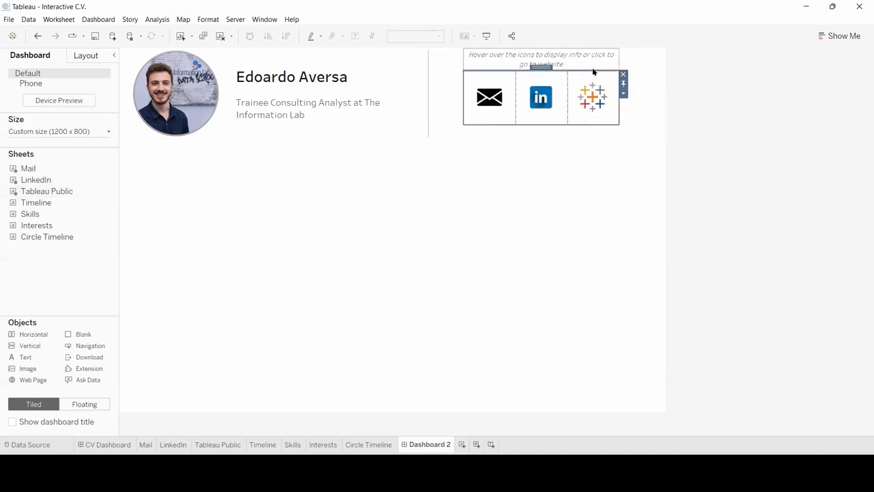
pyautogui.click(622, 94)
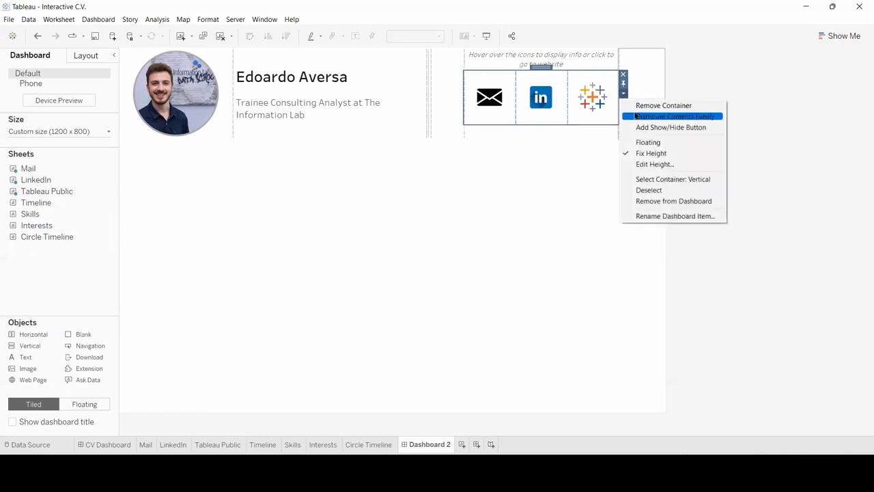
pyautogui.click(646, 117)
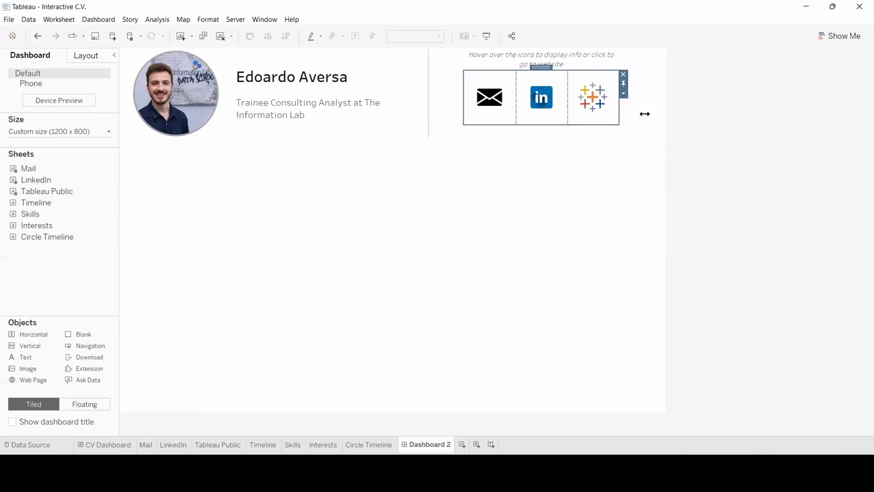
pyautogui.click(526, 133)
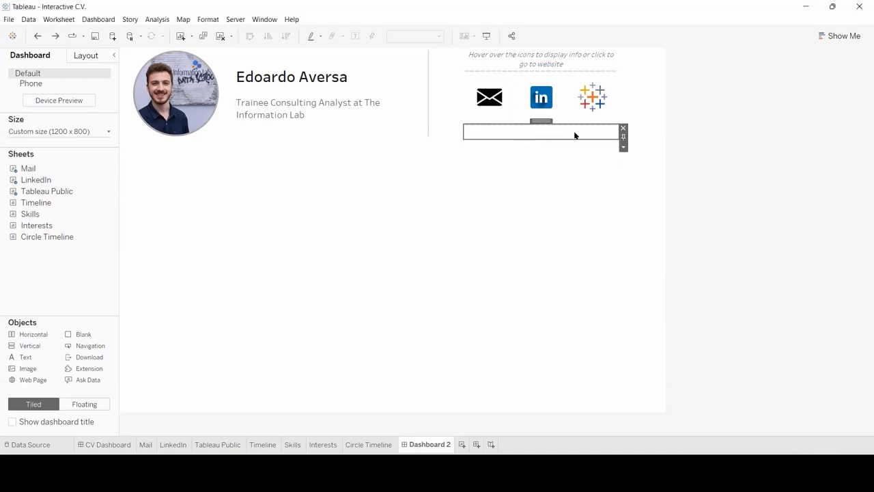
# Step: Set the height of the blank below the contact icons to 22 pixels
pyautogui.click(622, 147)
pyautogui.click(654, 196)
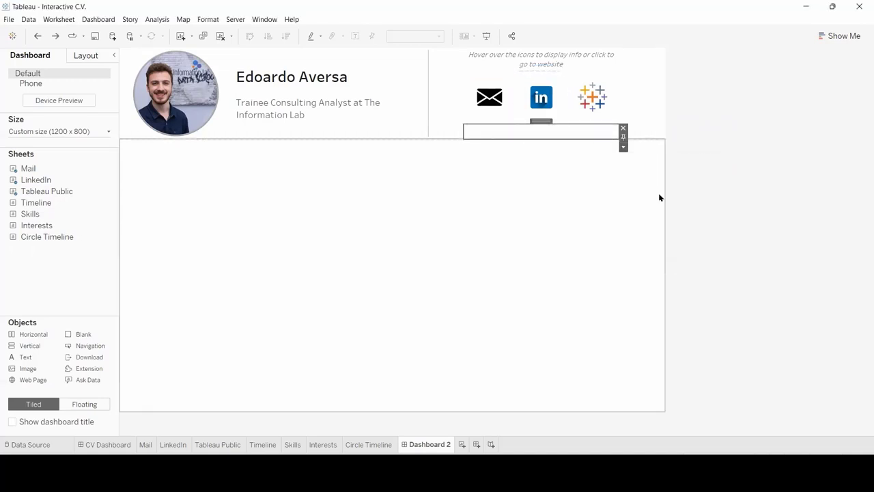
pyautogui.write('22')
pyautogui.click(452, 245)
pyautogui.moveTo(541, 120); pyautogui.dragTo(659, 105)
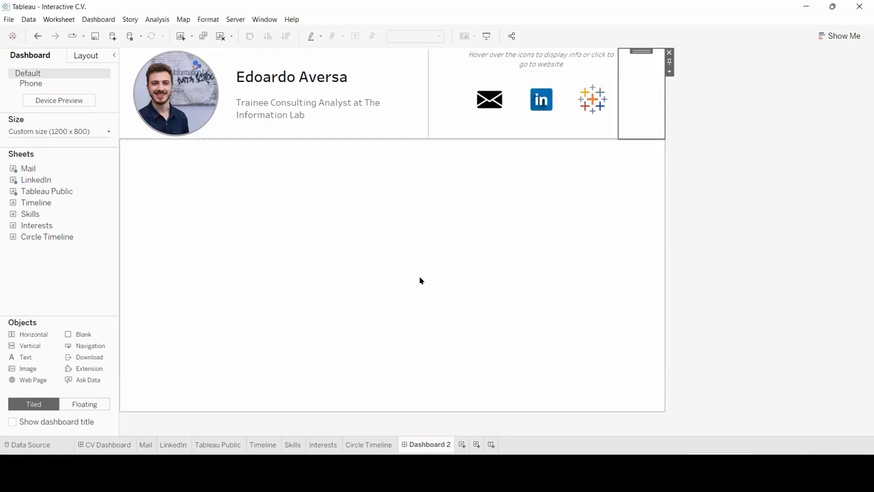
# Step: Matching the CV Dashboard's padding, turn off equal sides for Dashboard 2's main vertical container and set its top and bottom outer padding to 6
pyautogui.click(99, 445)
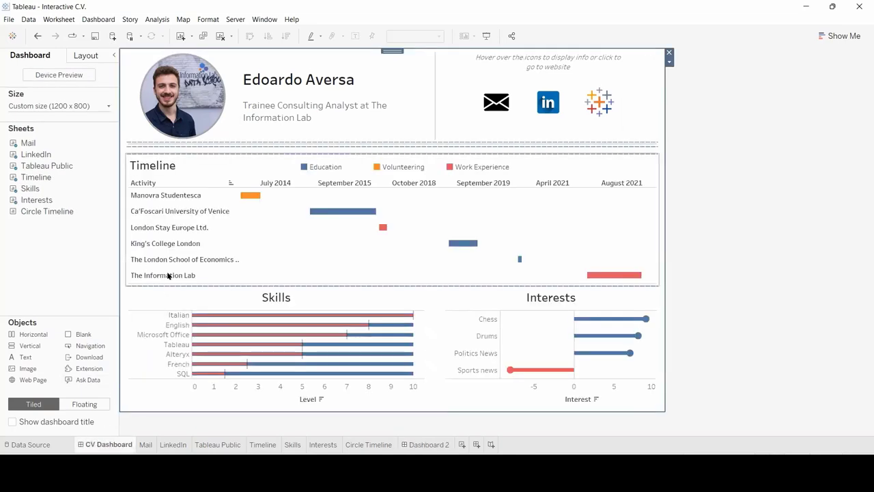
pyautogui.click(86, 55)
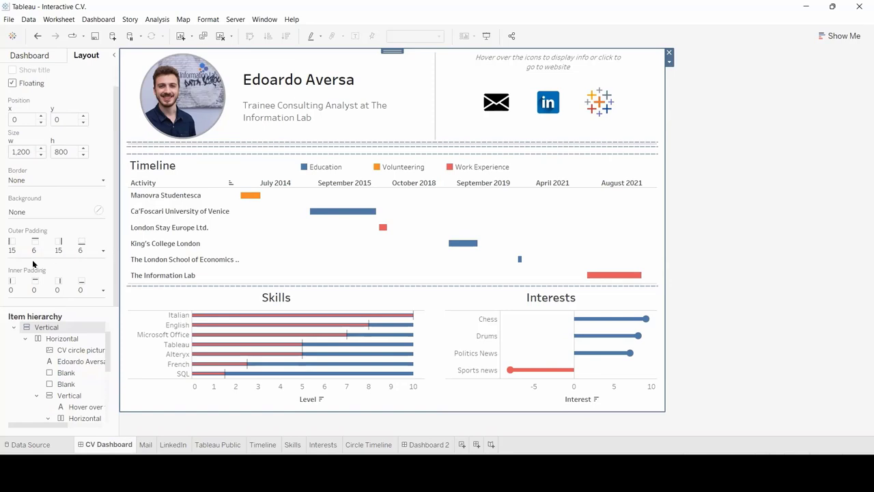
pyautogui.click(427, 445)
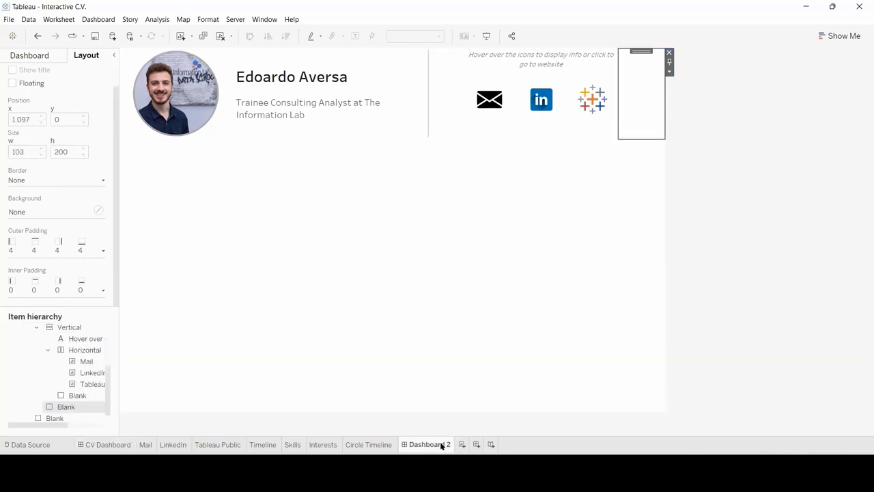
pyautogui.doubleClick(642, 52)
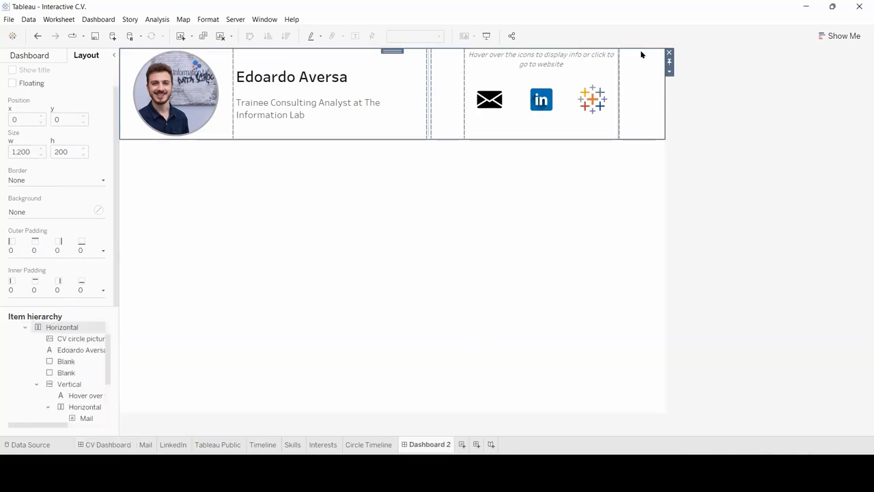
pyautogui.doubleClick(388, 49)
pyautogui.click(55, 249)
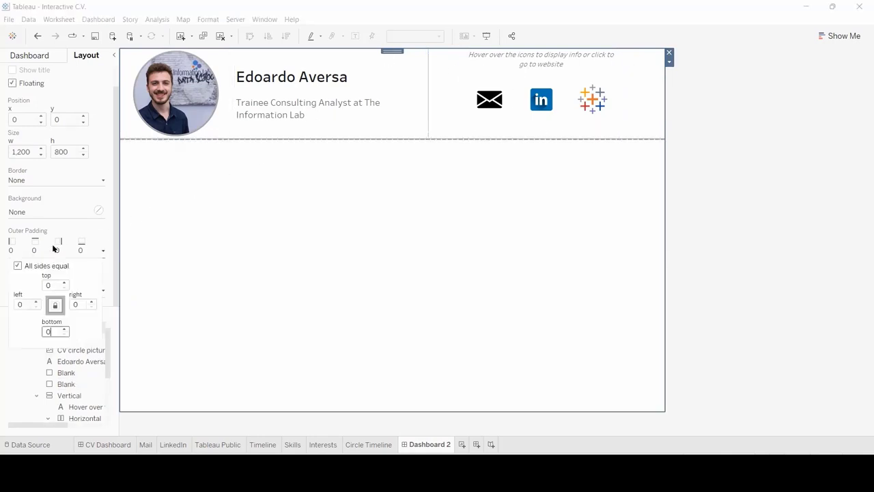
pyautogui.click(18, 266)
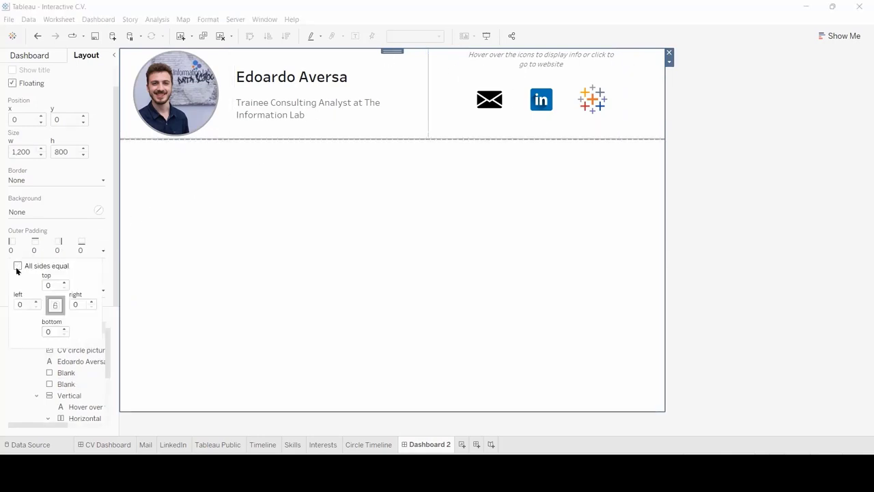
pyautogui.doubleClick(47, 284)
pyautogui.write('6')
pyautogui.doubleClick(49, 331)
pyautogui.write('6')
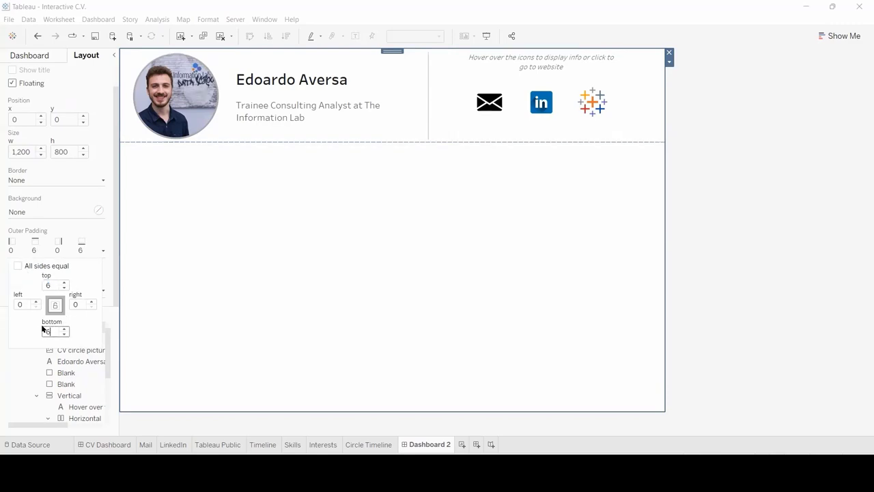
# Step: Set the main vertical container's left and right outer padding to 15
pyautogui.moveTo(26, 303); pyautogui.dragTo(15, 302)
pyautogui.write('5')
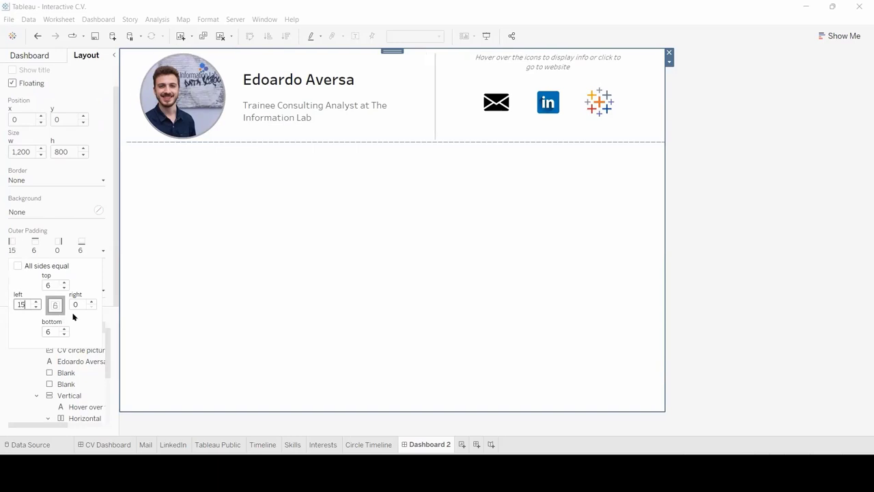
pyautogui.press('Tab')
pyautogui.write('15')
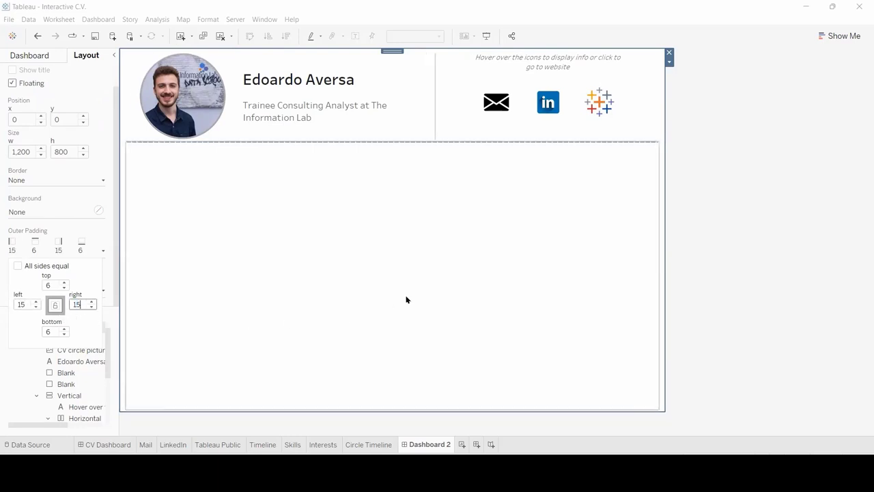
pyautogui.click(410, 298)
pyautogui.click(635, 134)
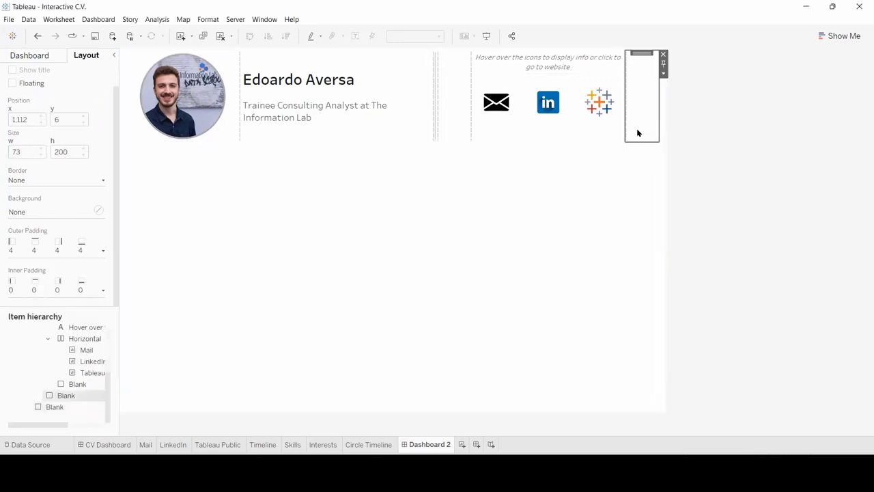